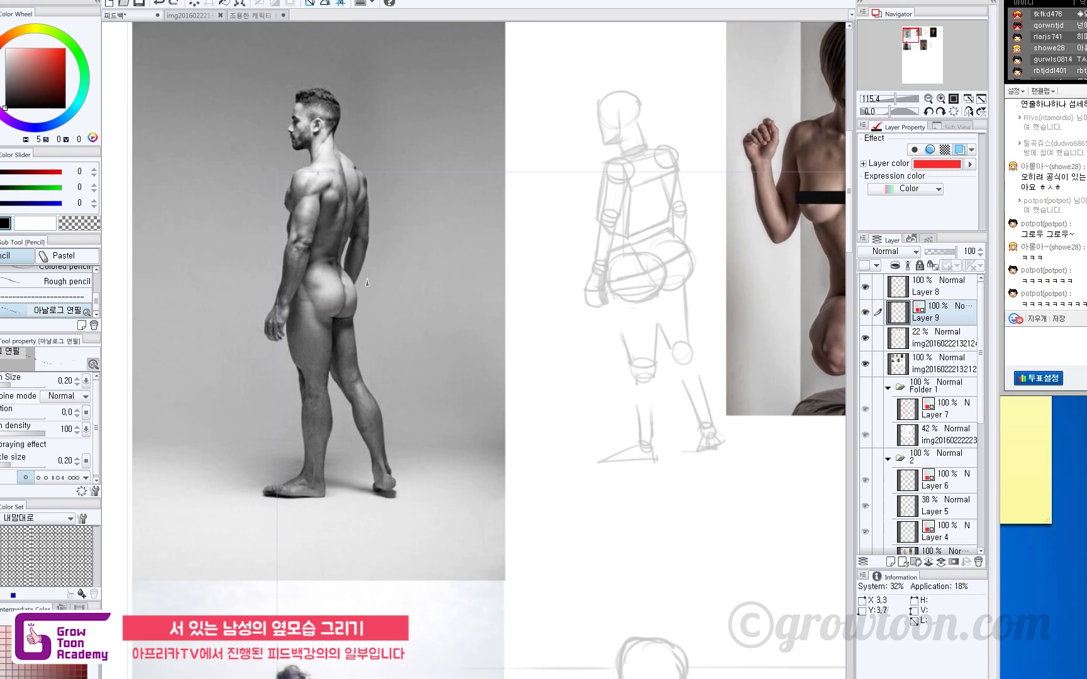
- Mark the waist line on the photographed man and draw a red arrow pointing toward the pencil sketch
{"action": "mouse_move", "coordinate": [356, 280]}
{"action": "left_mouse_down"}
{"action": "mouse_move", "coordinate": [654, 272]}
{"action": "mouse_move", "coordinate": [663, 286]}
{"action": "left_mouse_up"}
{"action": "key", "text": "ctrl+z"}
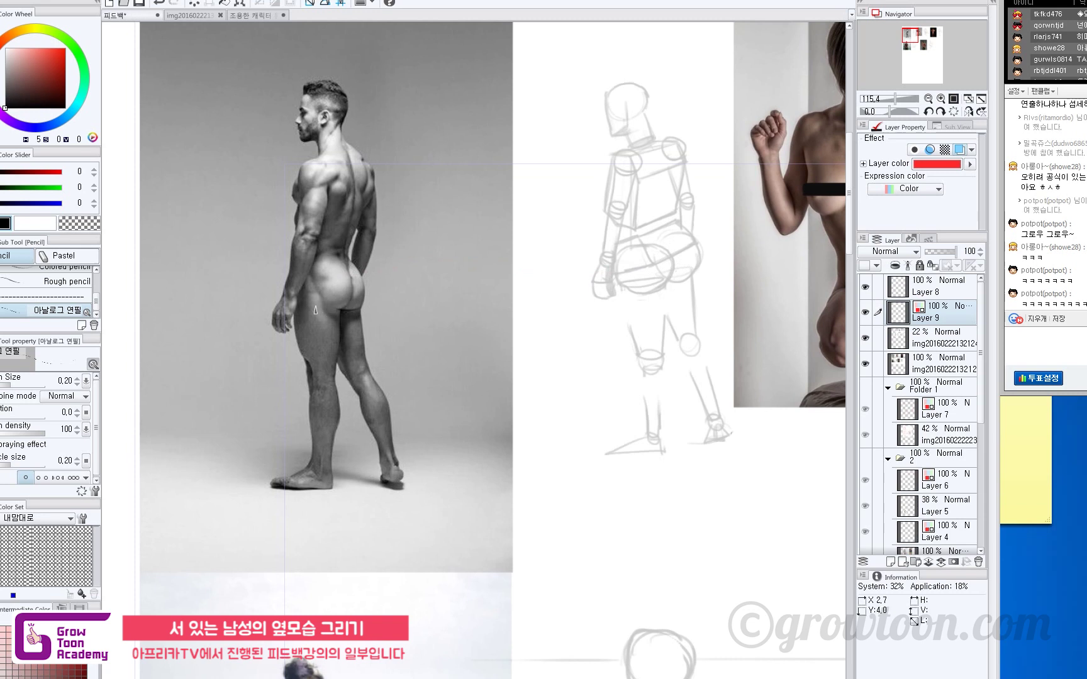
{"action": "left_click_drag", "start_coordinate": [451, 310], "coordinate": [473, 311]}
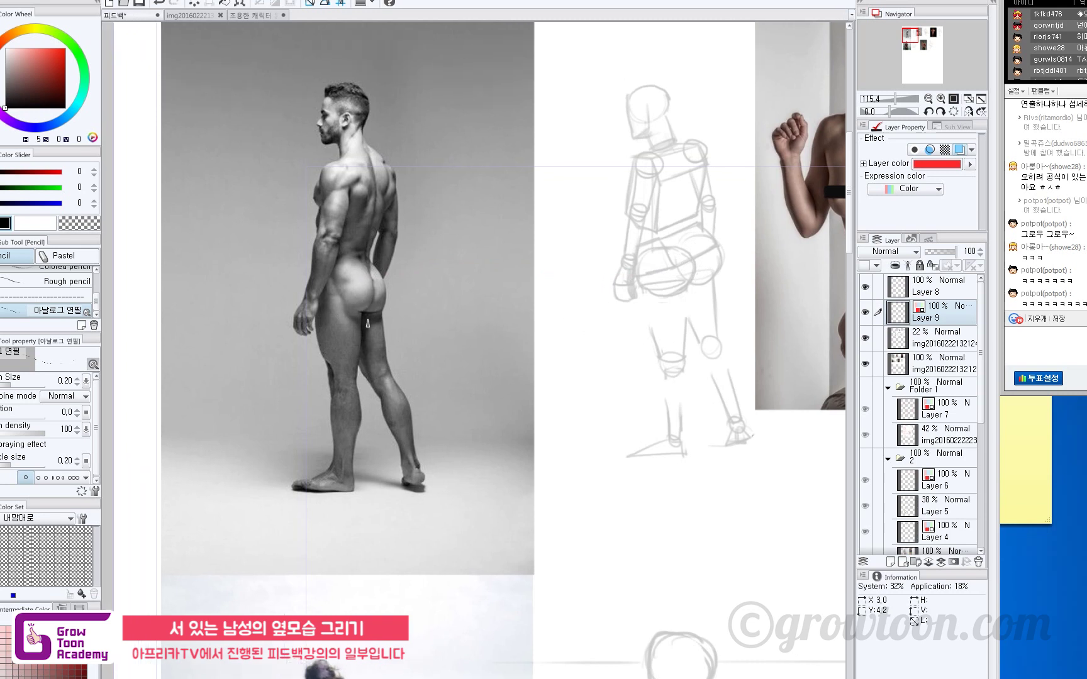
{"action": "left_click_drag", "start_coordinate": [325, 251], "coordinate": [431, 292]}
{"action": "key", "text": "ctrl+z"}
{"action": "left_click_drag", "start_coordinate": [338, 252], "coordinate": [381, 265]}
{"action": "left_click_drag", "start_coordinate": [511, 276], "coordinate": [578, 261]}
{"action": "mouse_move", "coordinate": [650, 256]}
{"action": "left_mouse_down"}
{"action": "mouse_move", "coordinate": [722, 229]}
{"action": "mouse_move", "coordinate": [680, 245]}
{"action": "left_mouse_up"}
{"action": "key", "text": "ctrl+z"}
{"action": "key", "text": "e"}
{"action": "key", "text": "ctrl+z"}
{"action": "key", "text": "ctrl+z"}
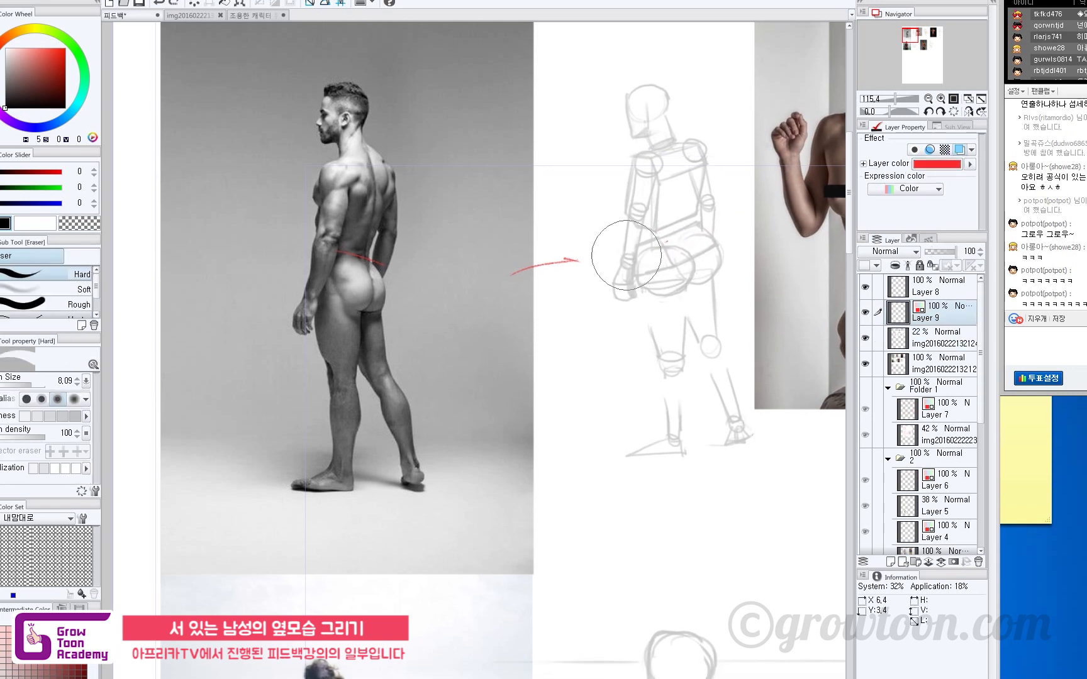
- Erase the red arrow beside the sketch and remove the waist mark on the photo
{"action": "key", "text": "ctrl+shift"}
{"action": "mouse_move", "coordinate": [568, 274]}
{"action": "left_mouse_down"}
{"action": "mouse_move", "coordinate": [572, 264]}
{"action": "mouse_move", "coordinate": [518, 273]}
{"action": "left_mouse_up"}
{"action": "left_click_drag", "start_coordinate": [664, 241], "coordinate": [698, 230]}
{"action": "key", "text": "p"}
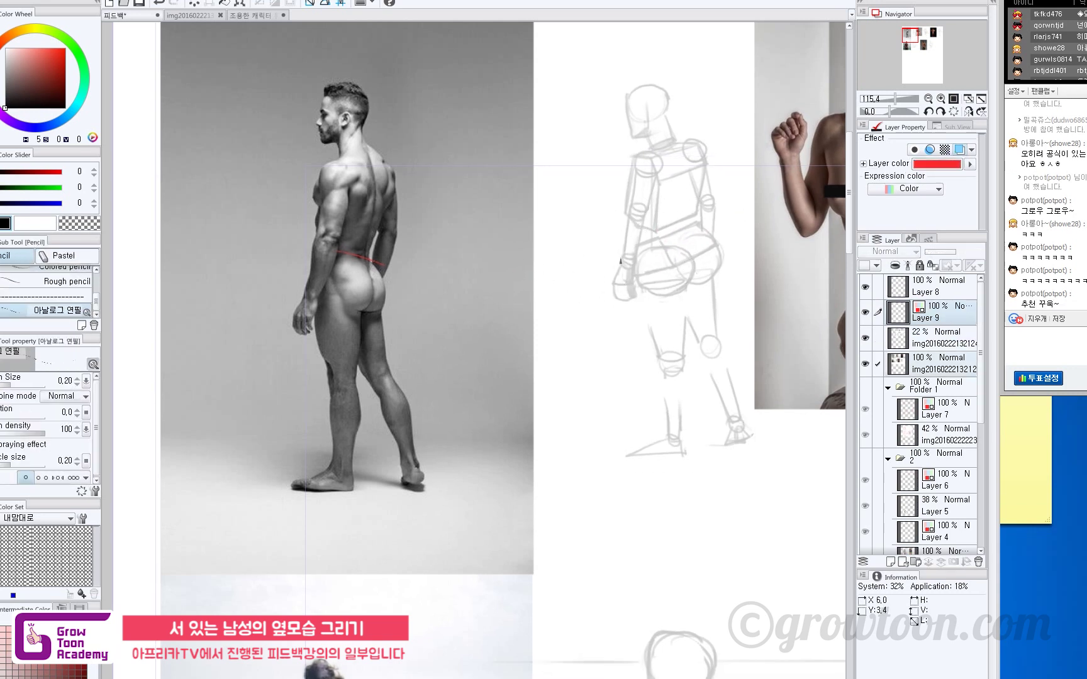
{"action": "key", "text": "space"}
{"action": "left_click_drag", "start_coordinate": [589, 275], "coordinate": [587, 276]}
{"action": "key", "text": "ctrl+z"}
- Try a red shoulder line on the photo and a downward arrow beside the sketch's head, and undo both
{"action": "mouse_move", "coordinate": [379, 311]}
{"action": "left_mouse_down"}
{"action": "mouse_move", "coordinate": [391, 287]}
{"action": "mouse_move", "coordinate": [384, 322]}
{"action": "left_mouse_up"}
{"action": "left_click_drag", "start_coordinate": [342, 172], "coordinate": [371, 174]}
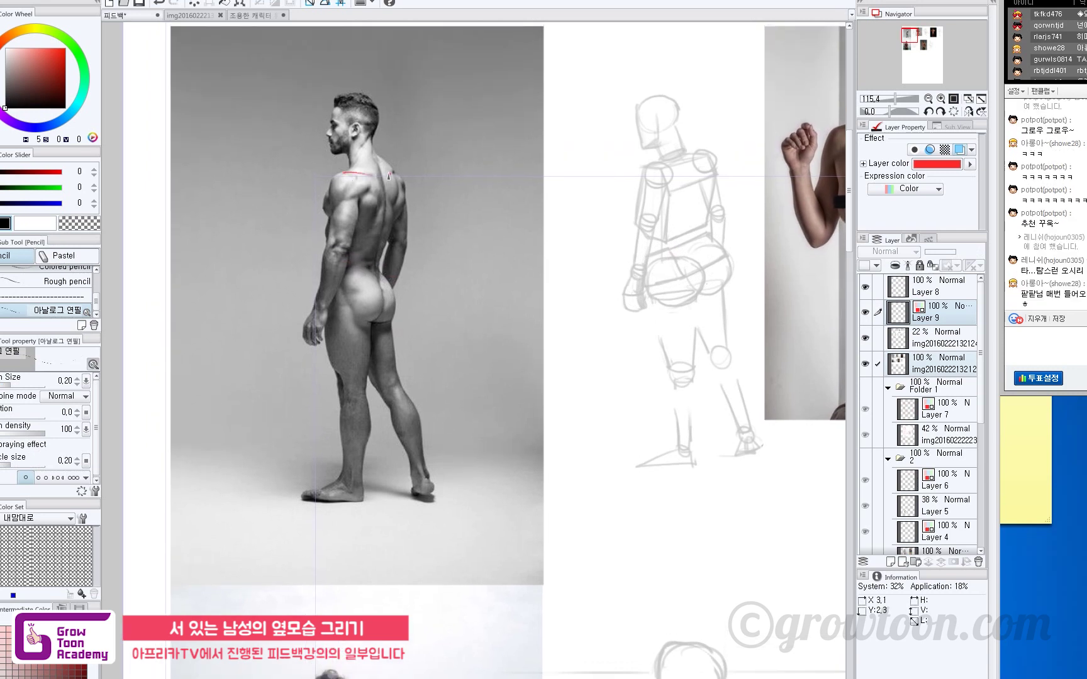
{"action": "key", "text": "ctrl+z"}
{"action": "left_click_drag", "start_coordinate": [572, 60], "coordinate": [613, 182]}
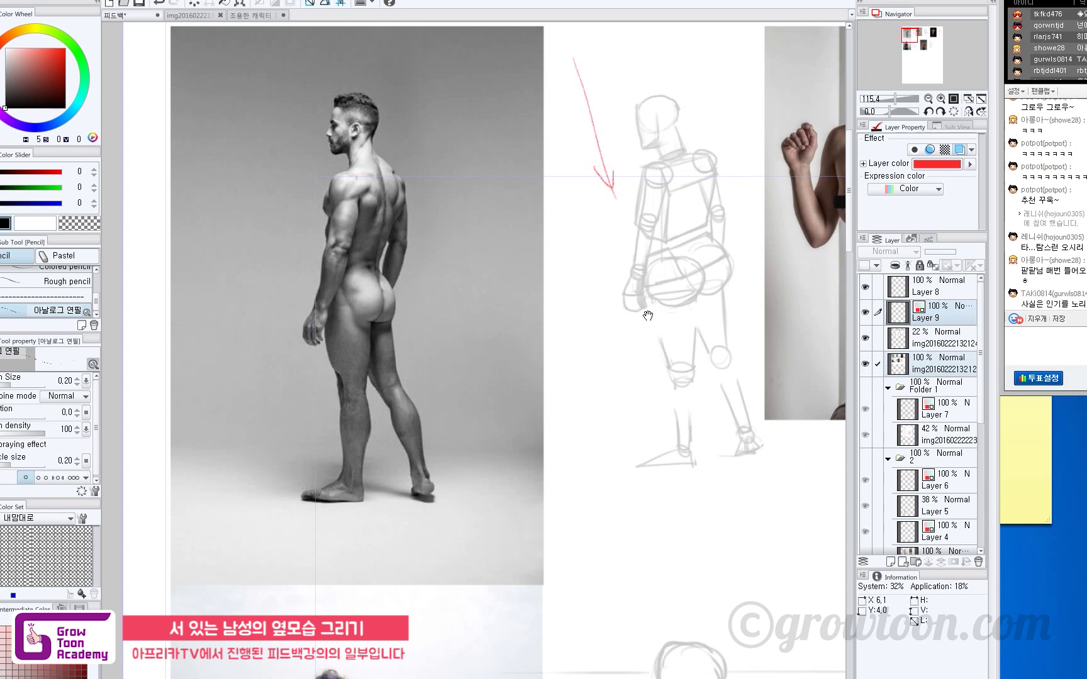
{"action": "mouse_move", "coordinate": [770, 289]}
{"action": "left_mouse_down"}
{"action": "mouse_move", "coordinate": [640, 291]}
{"action": "mouse_move", "coordinate": [666, 304]}
{"action": "mouse_move", "coordinate": [685, 287]}
{"action": "left_mouse_up"}
{"action": "key", "text": "ctrl+z"}
{"action": "key", "text": "ctrl+z"}
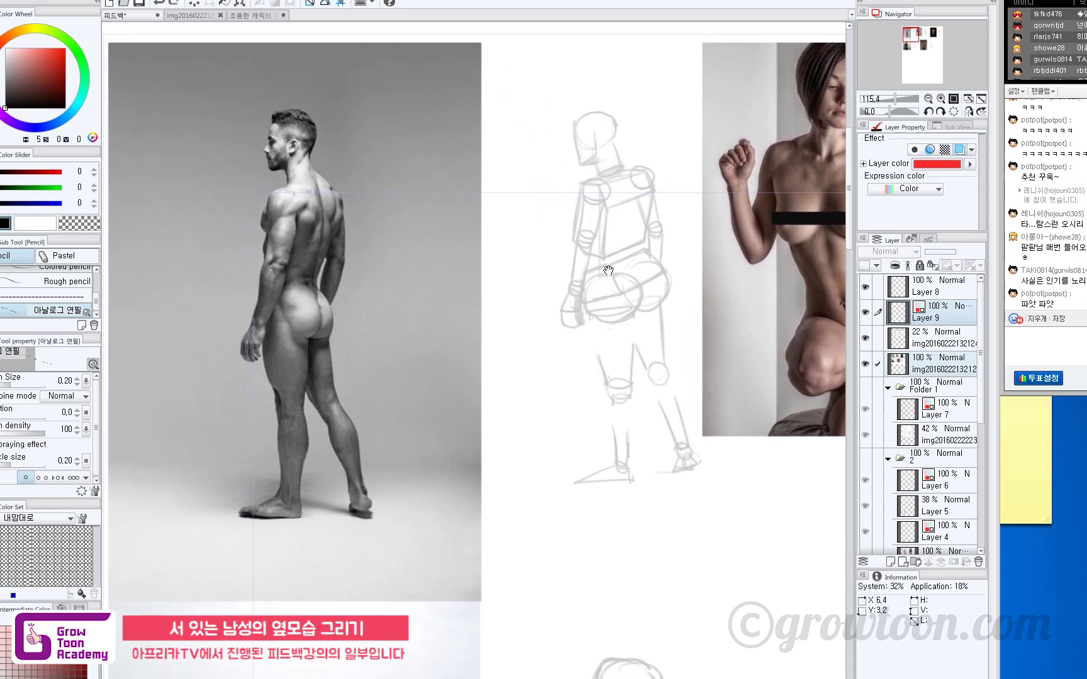
- Draw a long red arrow from the photographed man's shoulder toward the pencil sketch
{"action": "left_click_drag", "start_coordinate": [619, 289], "coordinate": [620, 295]}
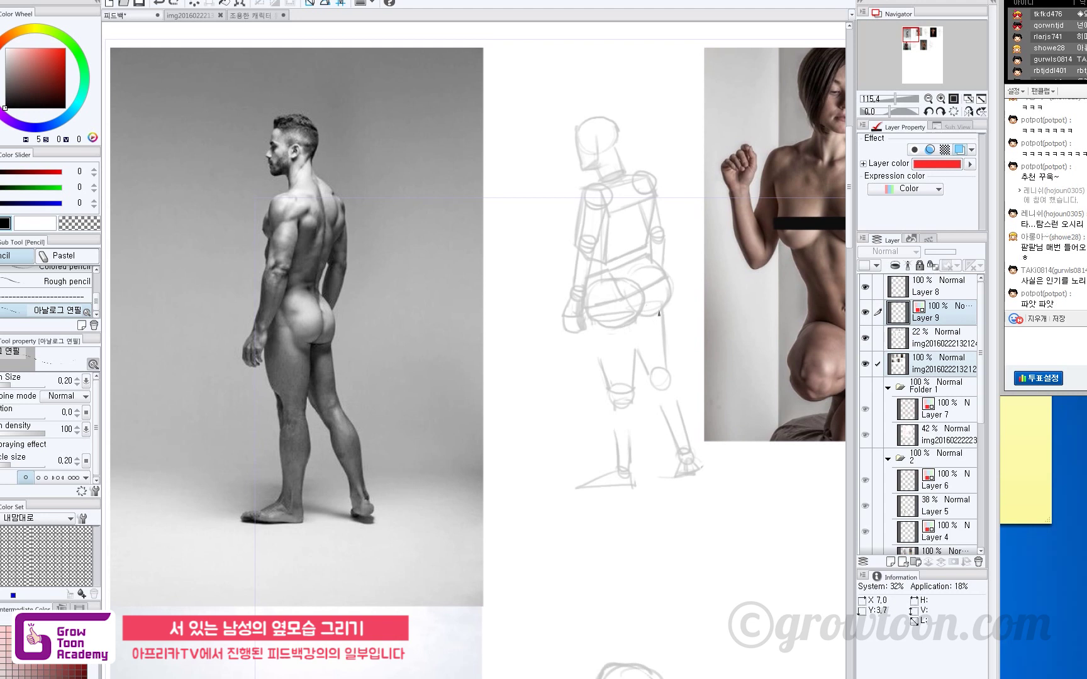
{"action": "left_click_drag", "start_coordinate": [636, 336], "coordinate": [638, 332]}
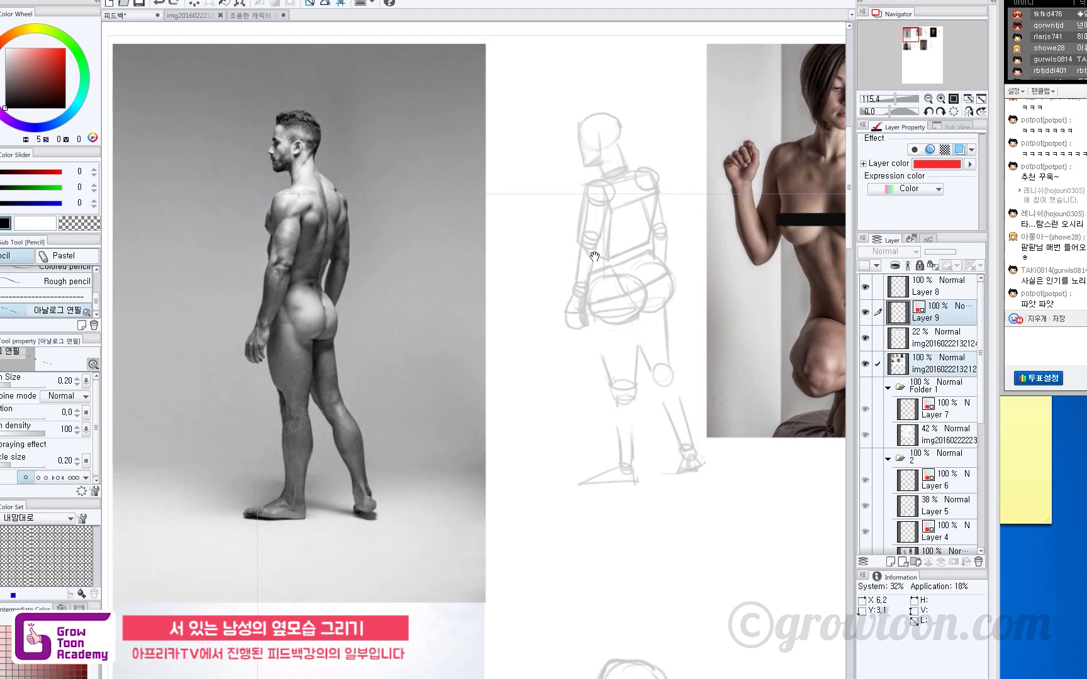
{"action": "mouse_move", "coordinate": [351, 204]}
{"action": "left_mouse_down"}
{"action": "mouse_move", "coordinate": [387, 192]}
{"action": "mouse_move", "coordinate": [522, 200]}
{"action": "left_mouse_up"}
{"action": "key", "text": "space"}
{"action": "mouse_move", "coordinate": [614, 291]}
{"action": "left_mouse_down"}
{"action": "mouse_move", "coordinate": [608, 329]}
{"action": "mouse_move", "coordinate": [593, 333]}
{"action": "left_mouse_up"}
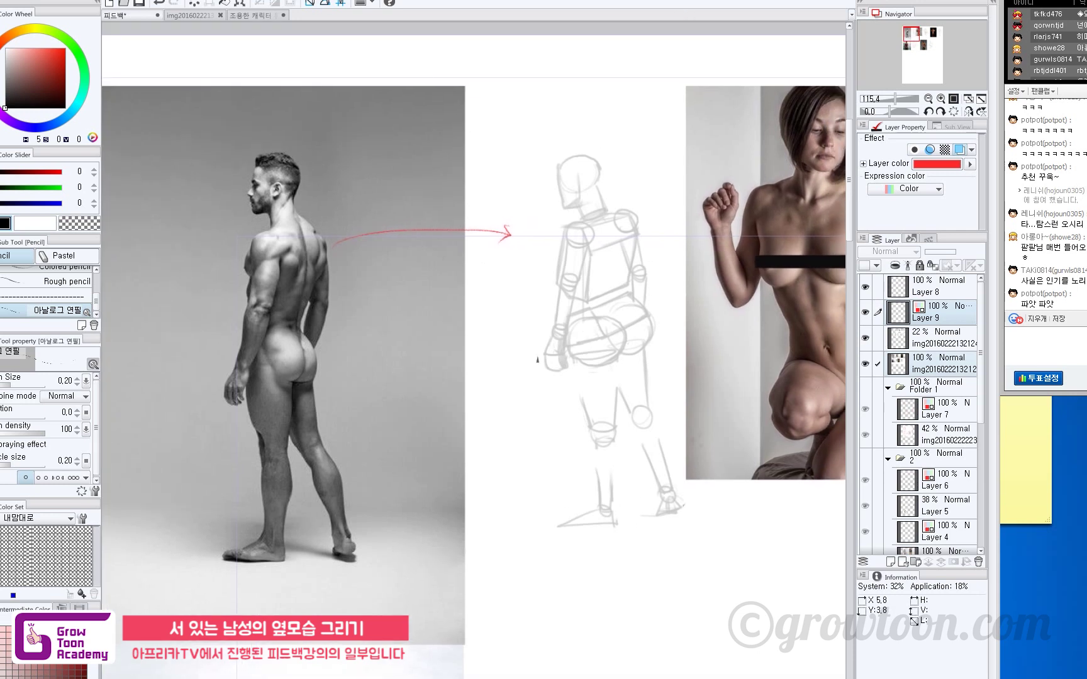
- Draw a red head circle with vertical and horizontal guidelines over the sketch's head
{"action": "key", "text": "space"}
{"action": "mouse_move", "coordinate": [589, 172]}
{"action": "left_mouse_down"}
{"action": "mouse_move", "coordinate": [566, 168]}
{"action": "mouse_move", "coordinate": [598, 190]}
{"action": "mouse_move", "coordinate": [584, 161]}
{"action": "mouse_move", "coordinate": [578, 198]}
{"action": "mouse_move", "coordinate": [602, 168]}
{"action": "mouse_move", "coordinate": [583, 206]}
{"action": "mouse_move", "coordinate": [584, 186]}
{"action": "mouse_move", "coordinate": [596, 186]}
{"action": "mouse_move", "coordinate": [575, 197]}
{"action": "mouse_move", "coordinate": [591, 192]}
{"action": "mouse_move", "coordinate": [601, 169]}
{"action": "mouse_move", "coordinate": [598, 200]}
{"action": "mouse_move", "coordinate": [604, 186]}
{"action": "mouse_move", "coordinate": [582, 163]}
{"action": "mouse_move", "coordinate": [566, 207]}
{"action": "left_mouse_up"}
{"action": "key", "text": "ctrl+z"}
{"action": "key", "text": "ctrl+z"}
{"action": "key", "text": "ctrl+z"}
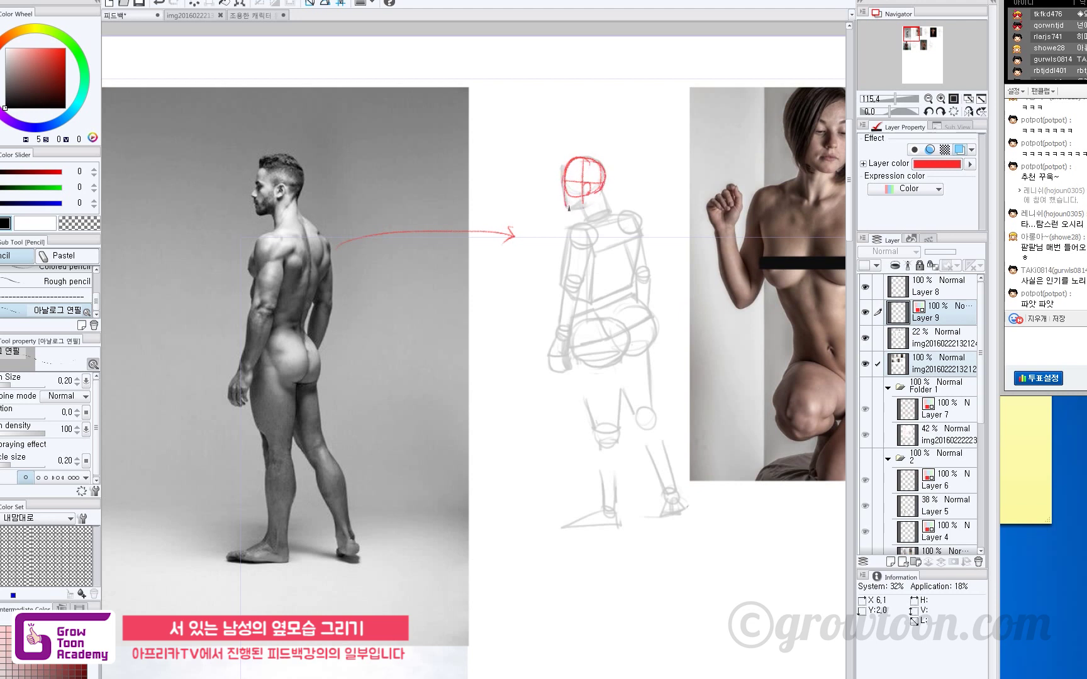
{"action": "key", "text": "ctrl+z"}
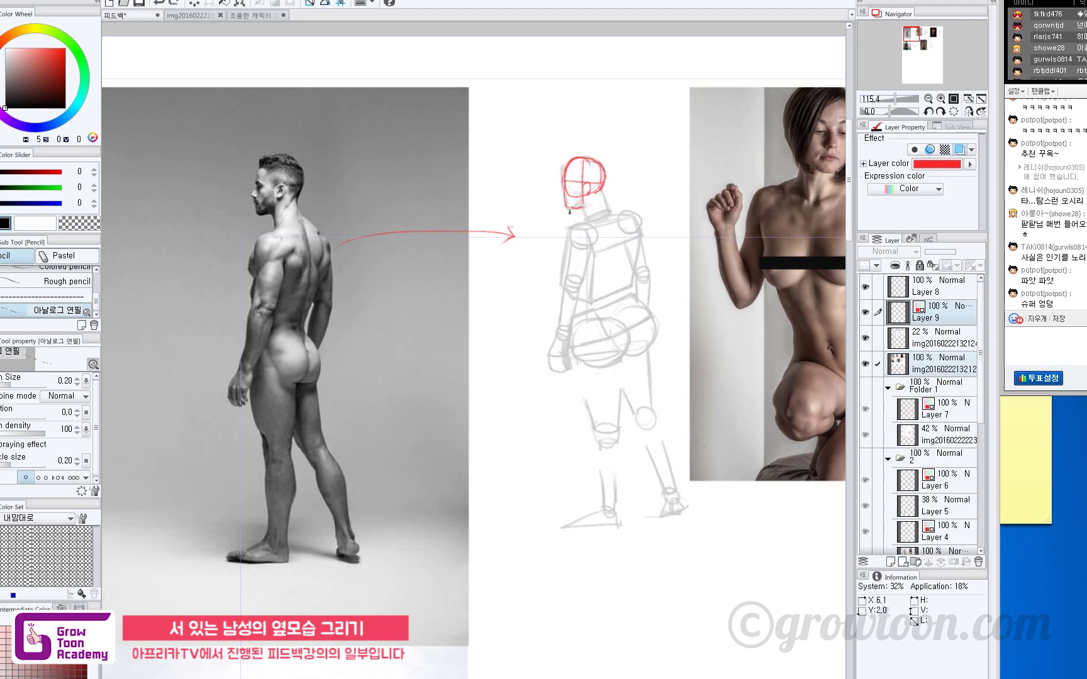
- Add the jaw and two neck lines below the red head circle on the sketch
{"action": "left_click_drag", "start_coordinate": [567, 208], "coordinate": [583, 200]}
{"action": "mouse_move", "coordinate": [602, 189]}
{"action": "left_mouse_down"}
{"action": "mouse_move", "coordinate": [598, 234]}
{"action": "mouse_move", "coordinate": [577, 237]}
{"action": "left_mouse_up"}
{"action": "key", "text": "ctrl+z"}
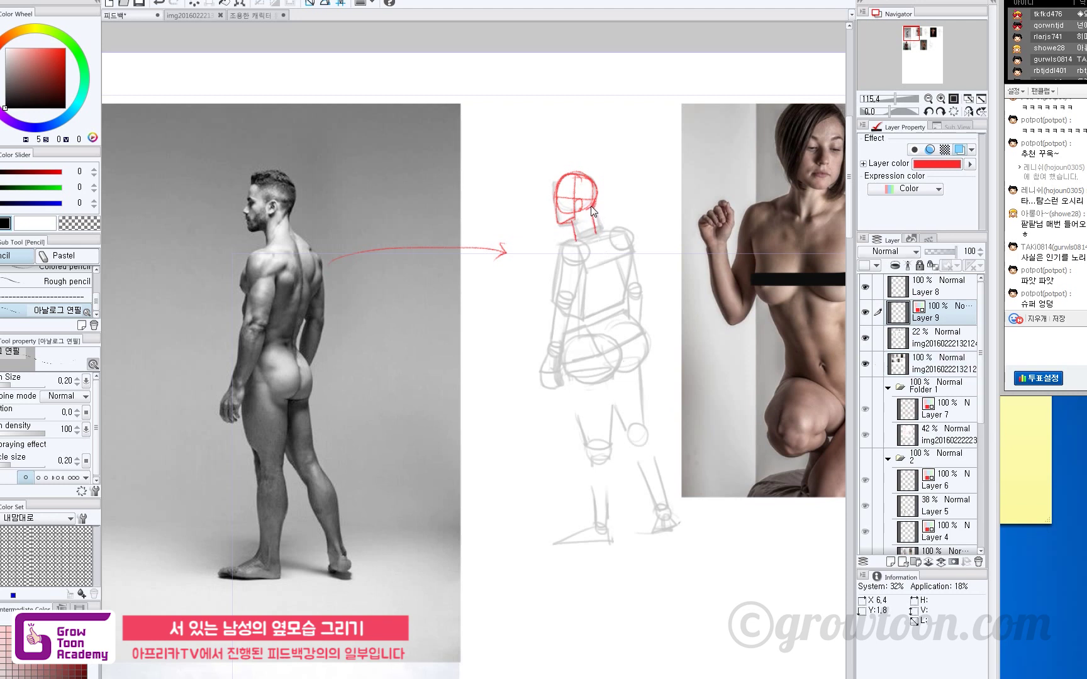
{"action": "left_click_drag", "start_coordinate": [592, 205], "coordinate": [592, 207]}
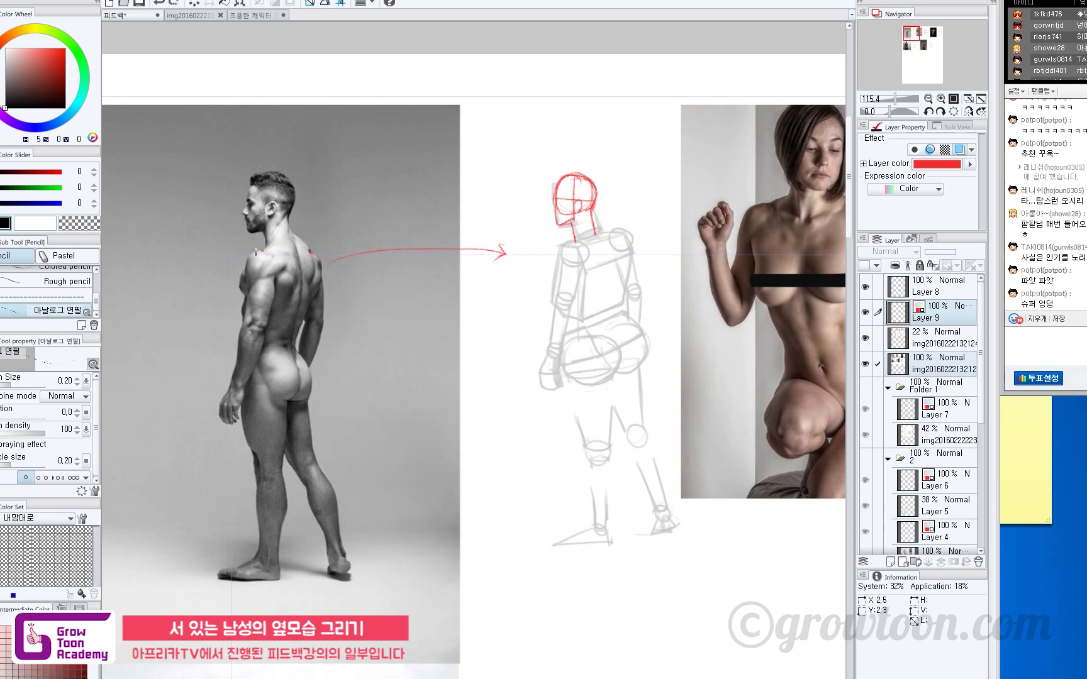
- Draw a shoulder line on both the photo and the sketch, erasing the excess at the back end of the sketch's line
{"action": "left_click_drag", "start_coordinate": [256, 251], "coordinate": [313, 251]}
{"action": "left_click_drag", "start_coordinate": [553, 242], "coordinate": [621, 241]}
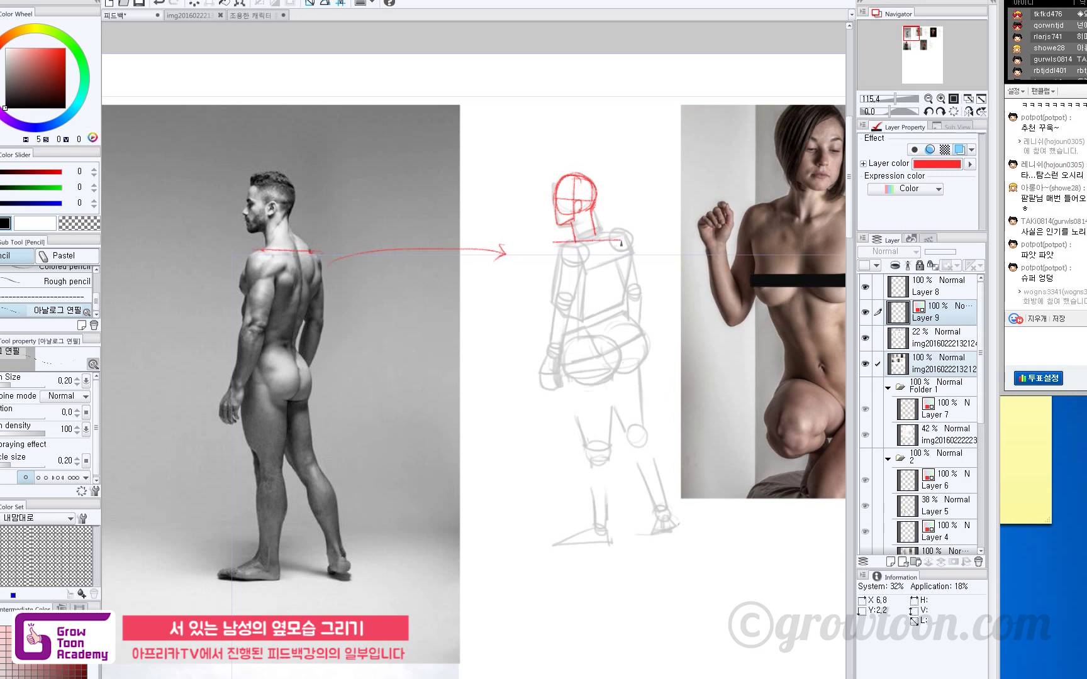
{"action": "left_click_drag", "start_coordinate": [570, 283], "coordinate": [566, 316]}
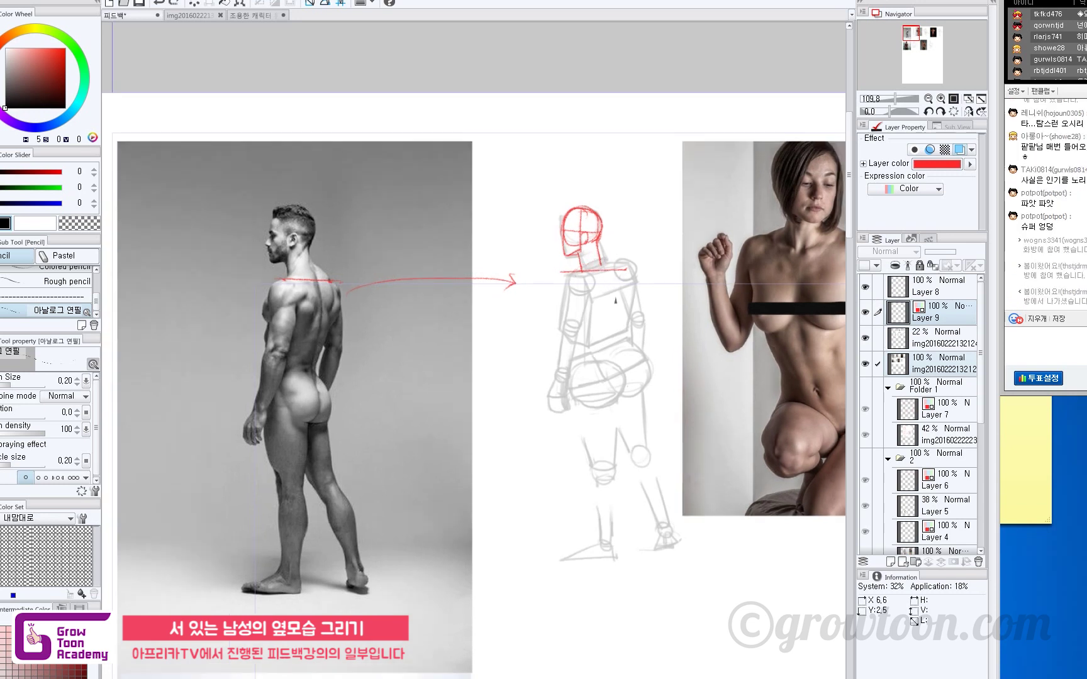
{"action": "key", "text": "e"}
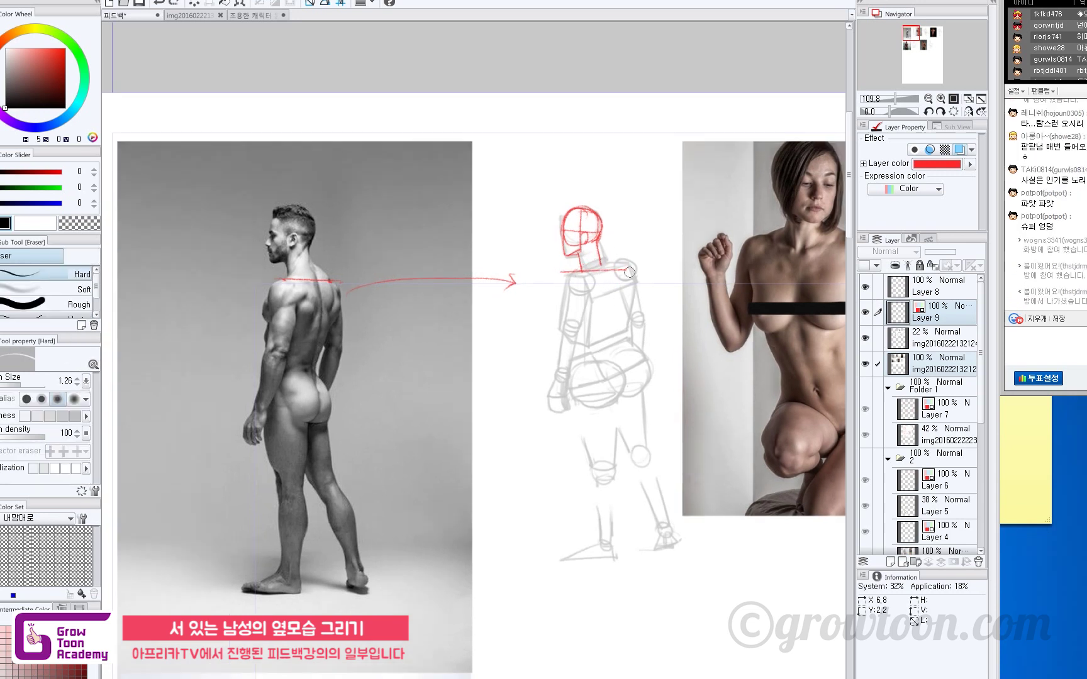
{"action": "key", "text": "p"}
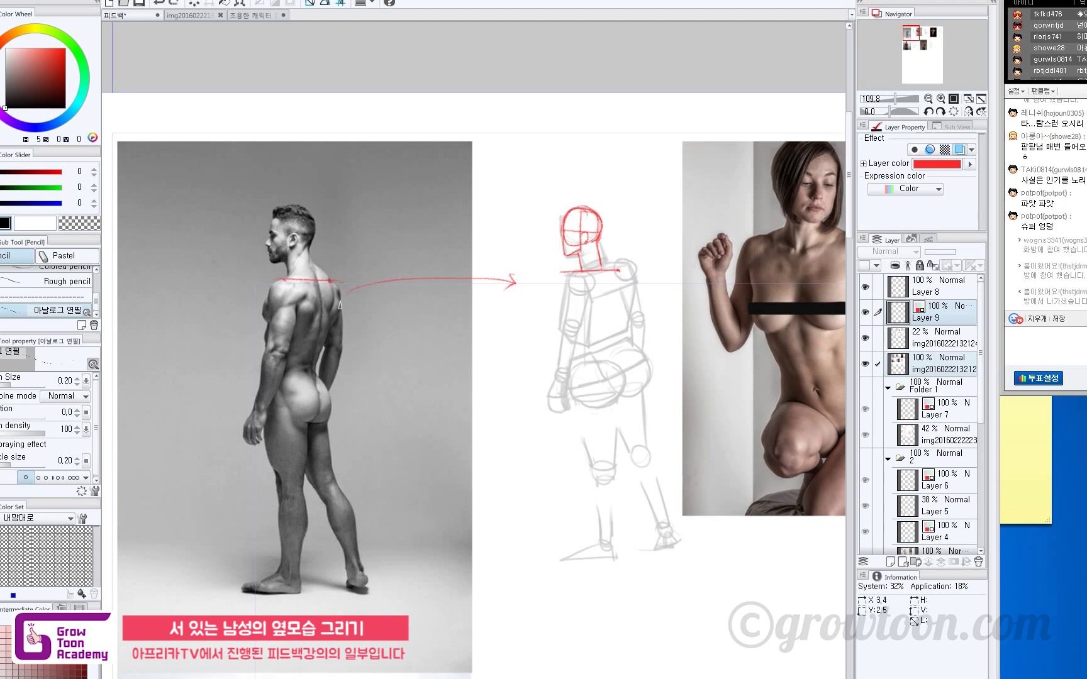
- Outline the upper-back block below the shoulder line on the photographed man
{"action": "mouse_move", "coordinate": [336, 305]}
{"action": "left_mouse_down"}
{"action": "mouse_move", "coordinate": [332, 283]}
{"action": "mouse_move", "coordinate": [331, 327]}
{"action": "left_mouse_up"}
{"action": "mouse_move", "coordinate": [334, 283]}
{"action": "left_mouse_down"}
{"action": "mouse_move", "coordinate": [332, 320]}
{"action": "mouse_move", "coordinate": [333, 287]}
{"action": "mouse_move", "coordinate": [347, 309]}
{"action": "left_mouse_up"}
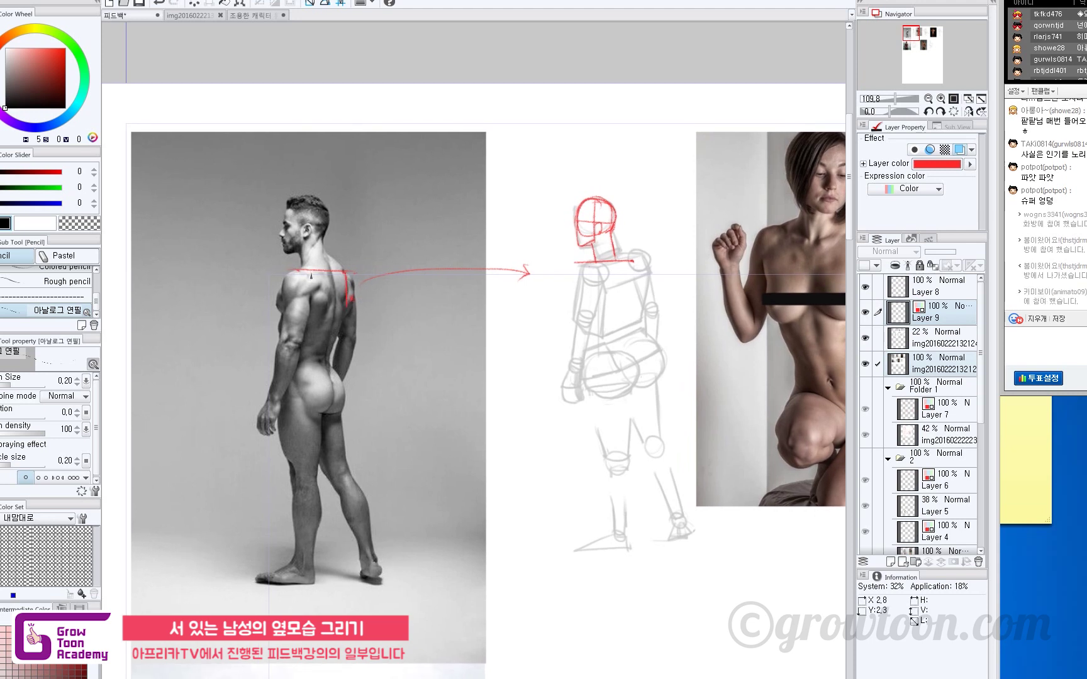
{"action": "mouse_move", "coordinate": [313, 274]}
{"action": "left_mouse_down"}
{"action": "mouse_move", "coordinate": [313, 312]}
{"action": "mouse_move", "coordinate": [280, 326]}
{"action": "mouse_move", "coordinate": [346, 313]}
{"action": "mouse_move", "coordinate": [318, 312]}
{"action": "mouse_move", "coordinate": [345, 302]}
{"action": "left_mouse_up"}
{"action": "key", "text": "ctrl+z"}
{"action": "key", "text": "ctrl+z"}
{"action": "key", "text": "e"}
{"action": "key", "text": "p"}
{"action": "key", "text": "ctrl+z"}
- Extend the back and side lines down to a waist line to complete the torso block on the photo
{"action": "left_click_drag", "start_coordinate": [312, 305], "coordinate": [296, 352]}
{"action": "key", "text": "ctrl+z"}
{"action": "left_click_drag", "start_coordinate": [312, 305], "coordinate": [301, 350]}
{"action": "left_click_drag", "start_coordinate": [344, 314], "coordinate": [330, 354]}
{"action": "mouse_move", "coordinate": [288, 358]}
{"action": "left_mouse_down"}
{"action": "mouse_move", "coordinate": [300, 356]}
{"action": "mouse_move", "coordinate": [281, 356]}
{"action": "left_mouse_up"}
- Draw the upper-back block and the two slanted lower-back lines in red over the sketch's torso
{"action": "left_click_drag", "start_coordinate": [632, 263], "coordinate": [631, 301]}
{"action": "key", "text": "ctrl+z"}
{"action": "mouse_move", "coordinate": [603, 279]}
{"action": "left_mouse_down"}
{"action": "mouse_move", "coordinate": [603, 296]}
{"action": "mouse_move", "coordinate": [611, 278]}
{"action": "mouse_move", "coordinate": [605, 296]}
{"action": "mouse_move", "coordinate": [632, 284]}
{"action": "mouse_move", "coordinate": [619, 340]}
{"action": "left_mouse_up"}
{"action": "key", "text": "ctrl+z"}
{"action": "key", "text": "ctrl+z"}
{"action": "left_click_drag", "start_coordinate": [632, 288], "coordinate": [618, 341]}
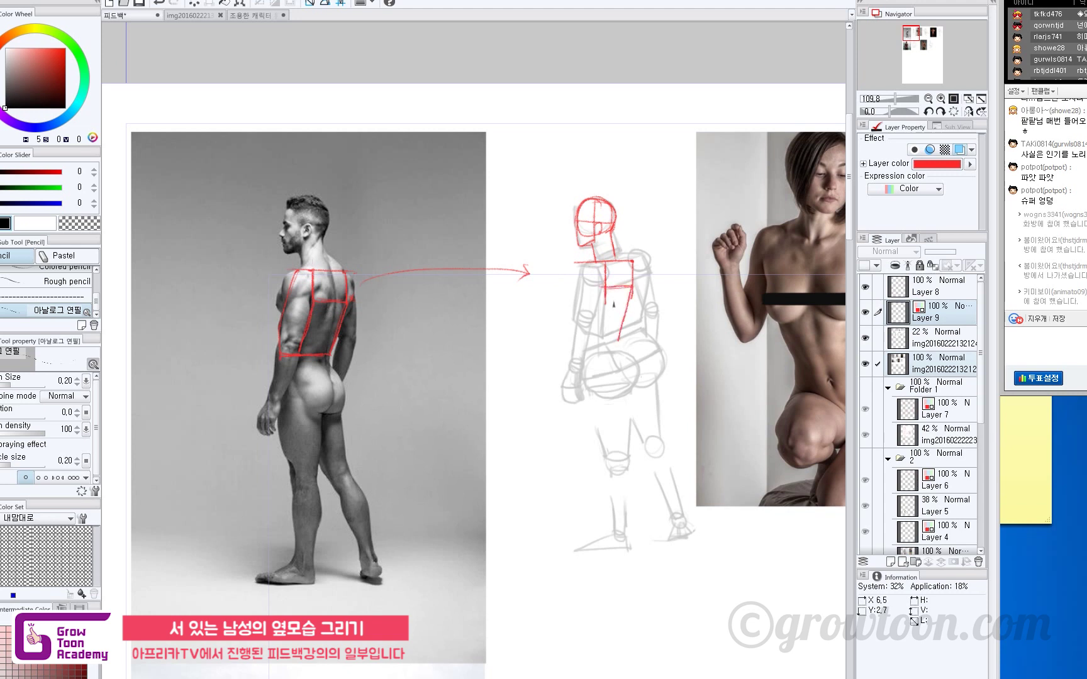
{"action": "mouse_move", "coordinate": [605, 288]}
{"action": "left_mouse_down"}
{"action": "mouse_move", "coordinate": [592, 343]}
{"action": "mouse_move", "coordinate": [625, 264]}
{"action": "left_mouse_up"}
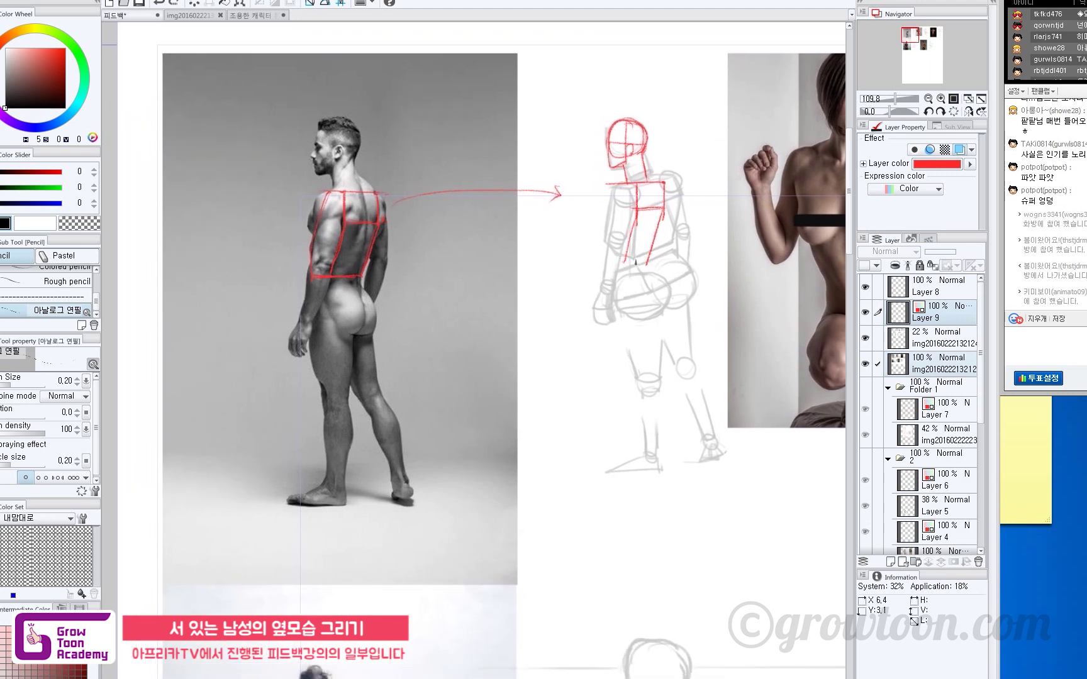
- Close the sketch's torso block with a waist line and front edge, and mark the side of the upper back
{"action": "left_click_drag", "start_coordinate": [648, 260], "coordinate": [618, 261]}
{"action": "left_click_drag", "start_coordinate": [668, 181], "coordinate": [670, 205]}
{"action": "left_click_drag", "start_coordinate": [664, 262], "coordinate": [661, 261]}
{"action": "mouse_move", "coordinate": [608, 231]}
{"action": "left_mouse_down"}
{"action": "mouse_move", "coordinate": [617, 190]}
{"action": "mouse_move", "coordinate": [607, 263]}
{"action": "left_mouse_up"}
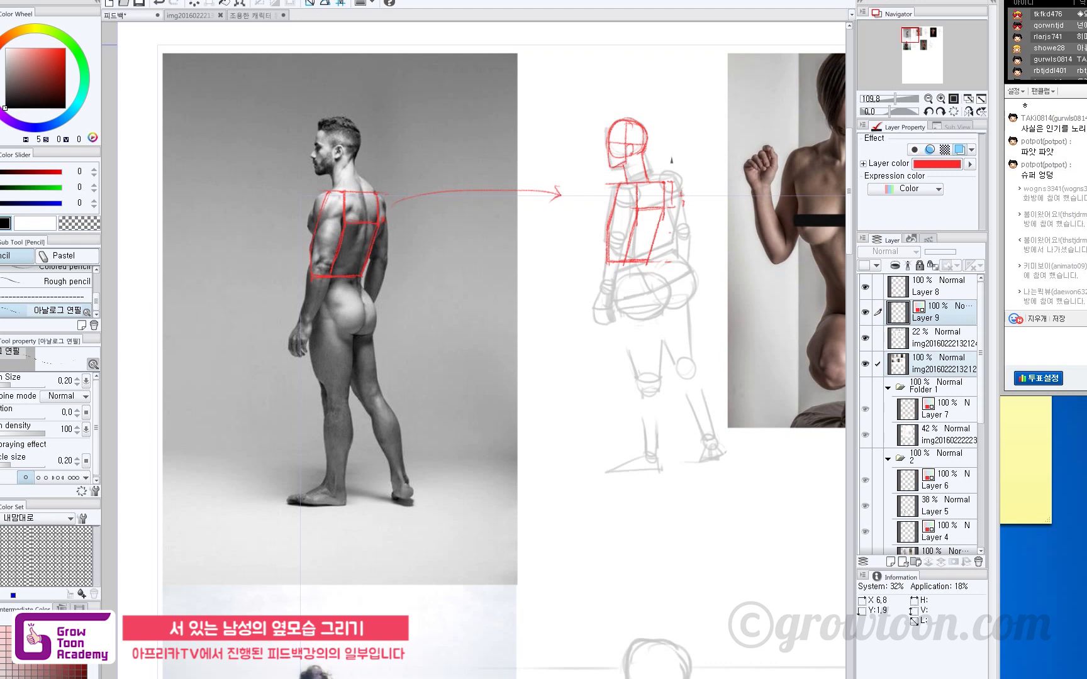
{"action": "left_click_drag", "start_coordinate": [678, 143], "coordinate": [676, 149]}
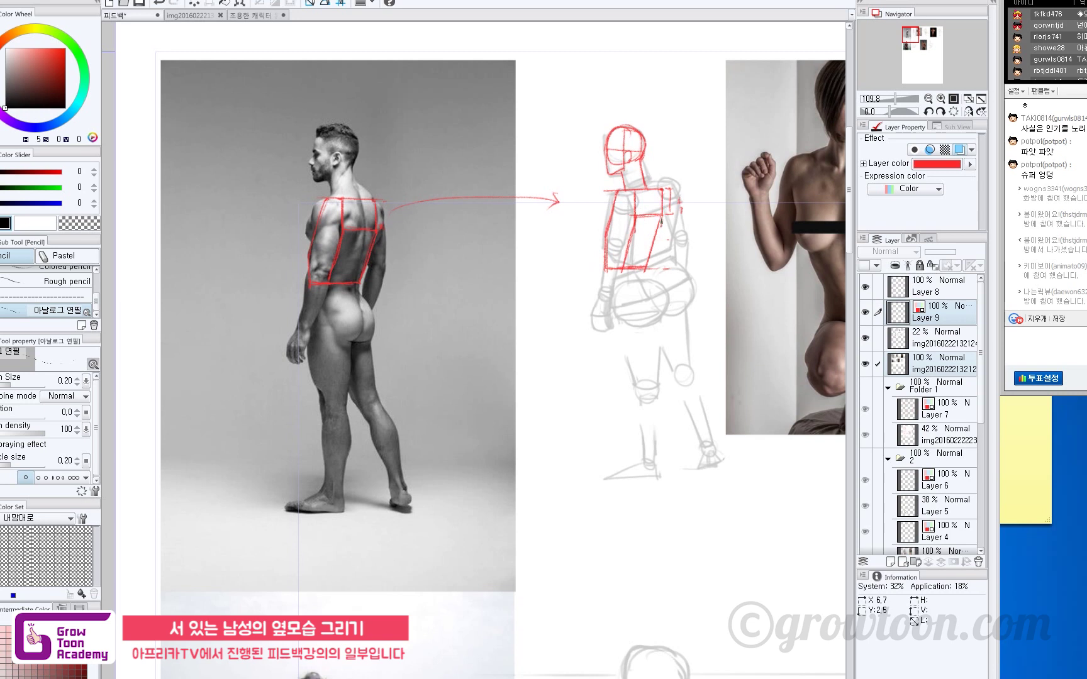
{"action": "left_click_drag", "start_coordinate": [660, 257], "coordinate": [659, 257]}
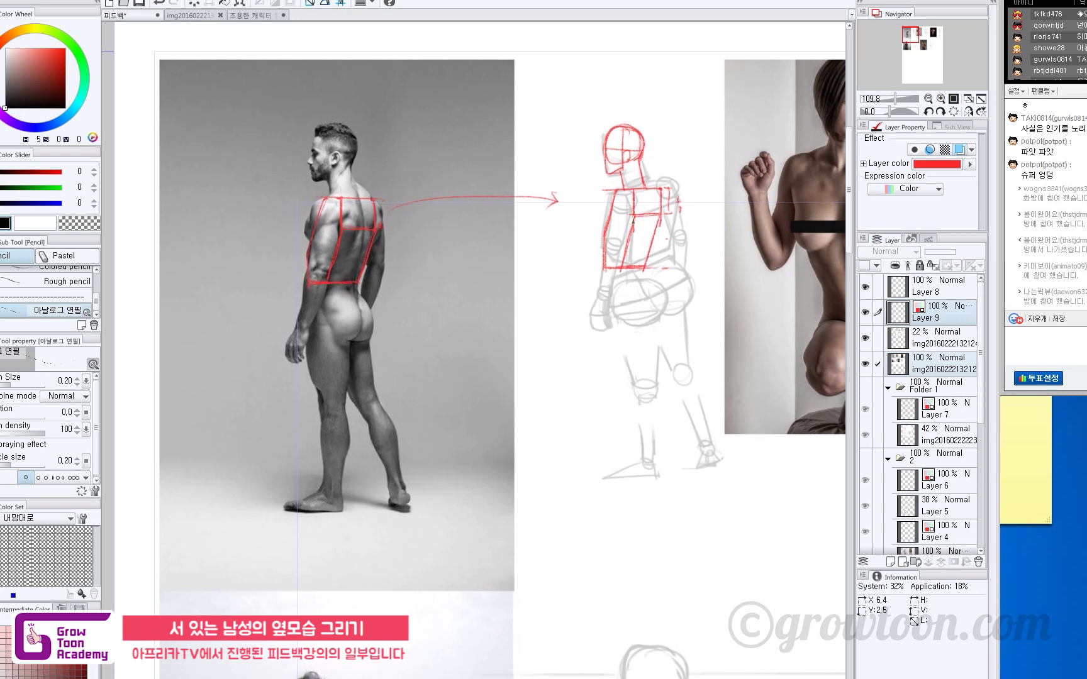
- Touch up the red torso block's lower lines on the sketch
{"action": "mouse_move", "coordinate": [634, 216]}
{"action": "left_mouse_down"}
{"action": "mouse_move", "coordinate": [622, 256]}
{"action": "mouse_move", "coordinate": [631, 229]}
{"action": "mouse_move", "coordinate": [656, 264]}
{"action": "mouse_move", "coordinate": [659, 229]}
{"action": "mouse_move", "coordinate": [648, 266]}
{"action": "left_mouse_up"}
{"action": "key", "text": "ctrl+z"}
{"action": "key", "text": "e"}
{"action": "key", "text": "p"}
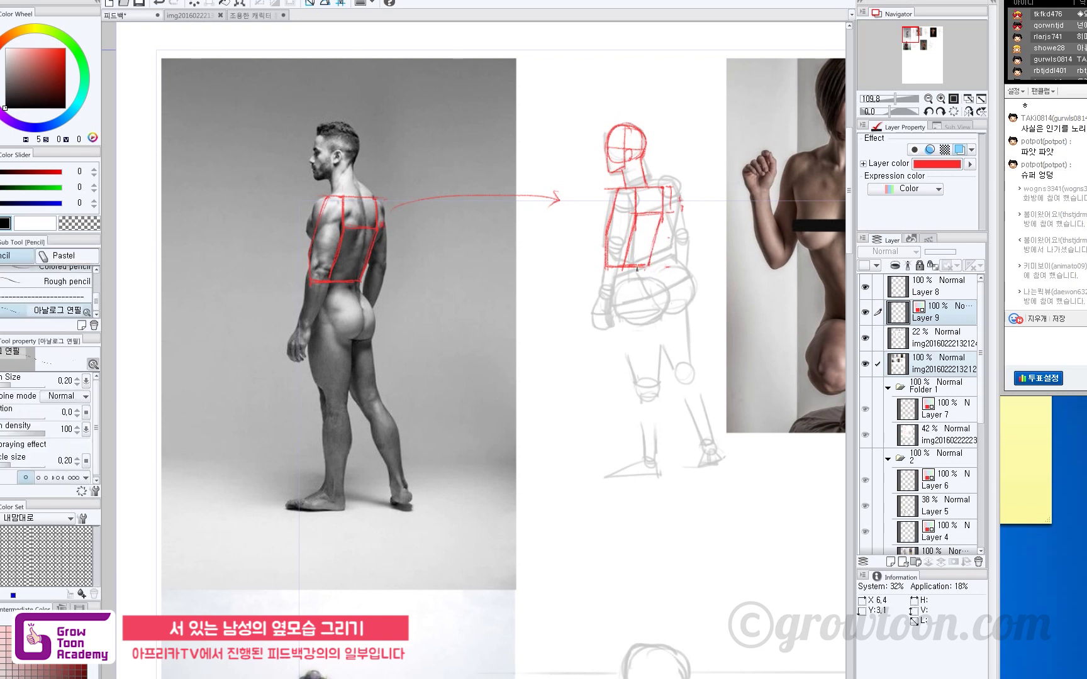
{"action": "scroll", "coordinate": [584, 217], "scroll_direction": "down", "scroll_amount": 1}
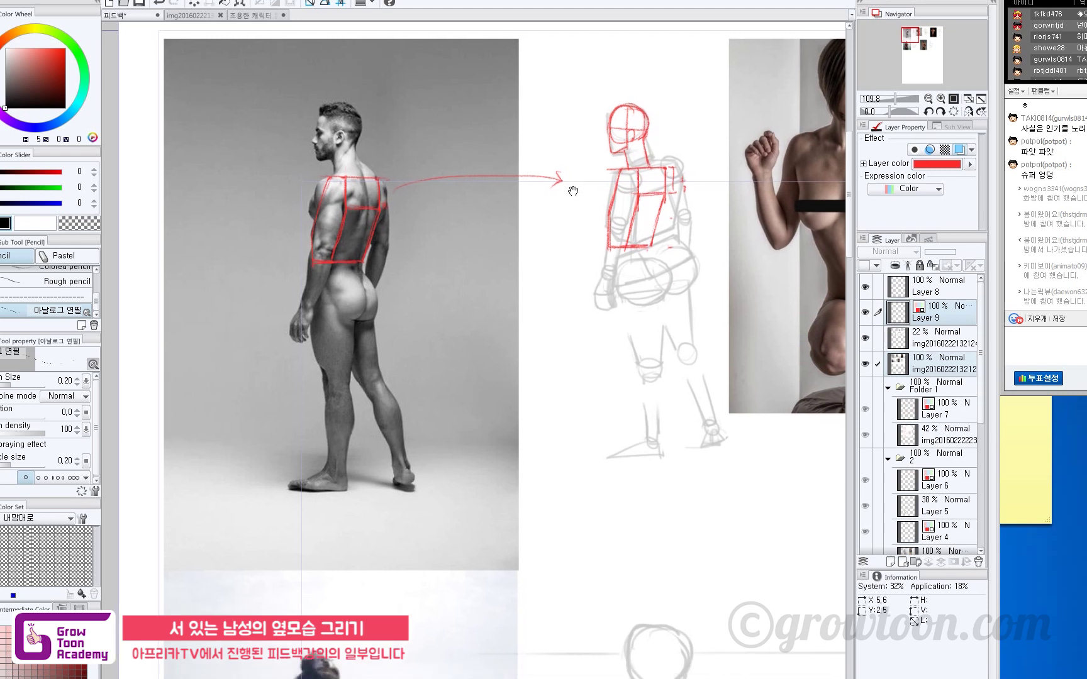
{"action": "scroll", "coordinate": [580, 182], "scroll_direction": "up", "scroll_amount": 1}
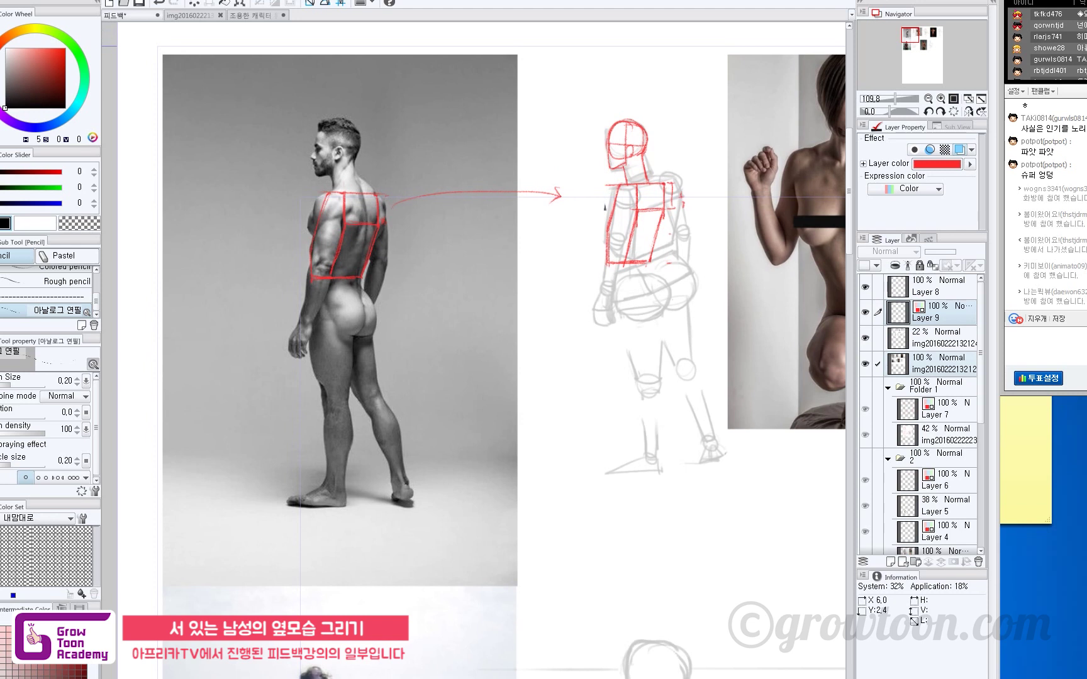
{"action": "left_click_drag", "start_coordinate": [588, 264], "coordinate": [589, 258]}
{"action": "scroll", "coordinate": [589, 258], "scroll_direction": "down", "scroll_amount": 1}
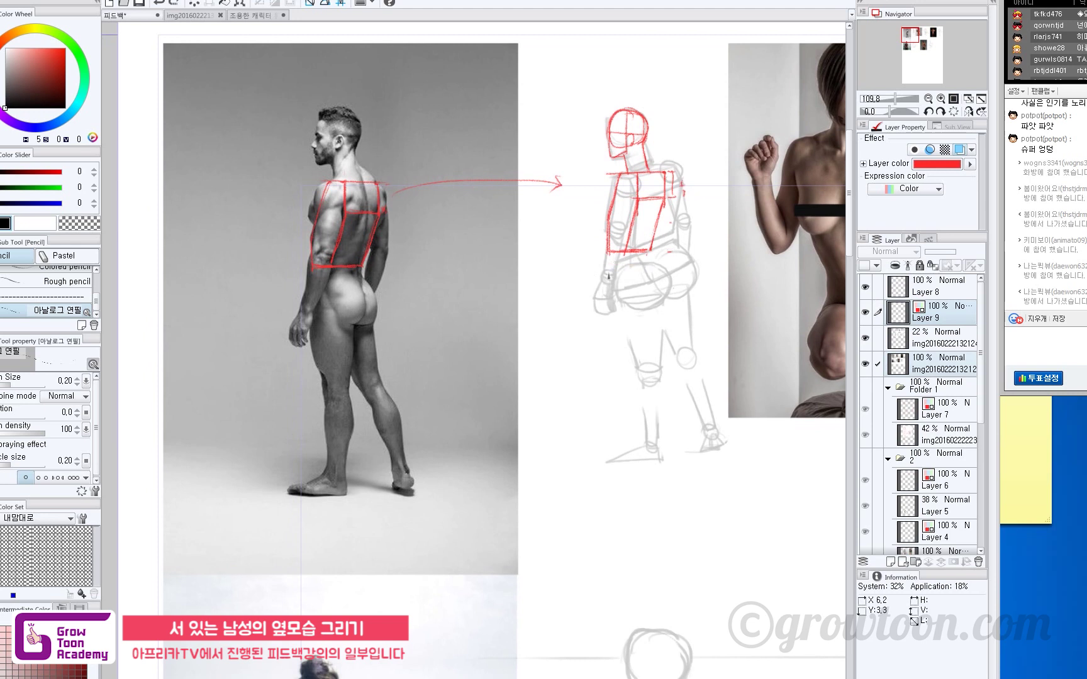
- Mark the hip and buttock lines on the photo and draw the flow of both legs down to the feet
{"action": "left_click_drag", "start_coordinate": [346, 275], "coordinate": [372, 279]}
{"action": "left_click_drag", "start_coordinate": [341, 322], "coordinate": [376, 327]}
{"action": "left_click_drag", "start_coordinate": [385, 346], "coordinate": [429, 466]}
{"action": "mouse_move", "coordinate": [315, 310]}
{"action": "left_mouse_down"}
{"action": "mouse_move", "coordinate": [334, 485]}
{"action": "mouse_move", "coordinate": [327, 298]}
{"action": "left_mouse_up"}
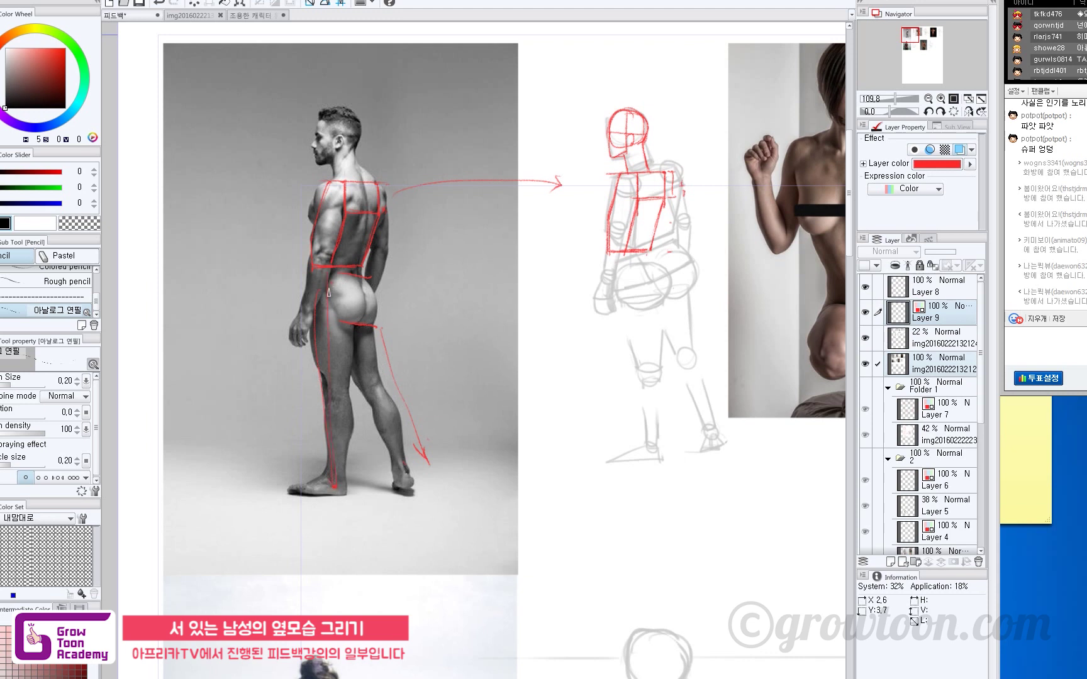
{"action": "left_click_drag", "start_coordinate": [592, 333], "coordinate": [599, 340]}
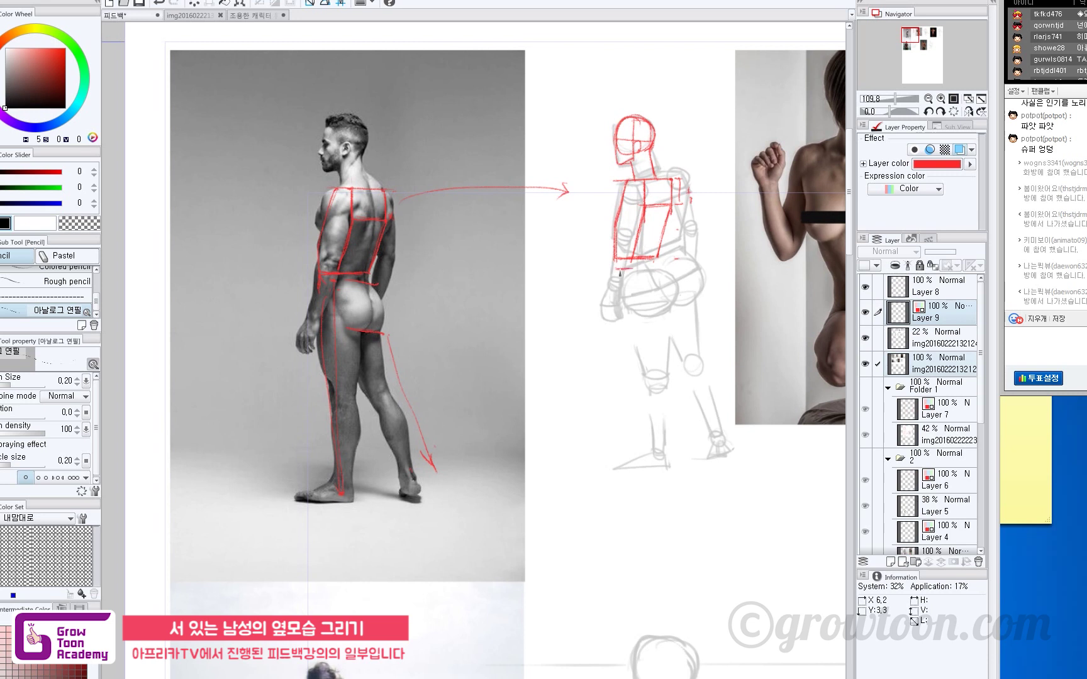
- Construct the red pelvis block directly below the sketch's waist line, undoing unsatisfactory strokes
{"action": "key", "text": "ctrl+z"}
{"action": "mouse_move", "coordinate": [616, 272]}
{"action": "left_mouse_down"}
{"action": "mouse_move", "coordinate": [670, 274]}
{"action": "mouse_move", "coordinate": [637, 280]}
{"action": "mouse_move", "coordinate": [671, 298]}
{"action": "mouse_move", "coordinate": [669, 287]}
{"action": "mouse_move", "coordinate": [671, 298]}
{"action": "left_mouse_up"}
{"action": "key", "text": "ctrl+z"}
{"action": "key", "text": "ctrl+z"}
{"action": "key", "text": "ctrl+z"}
{"action": "key", "text": "ctrl+z"}
{"action": "key", "text": "ctrl+z"}
{"action": "key", "text": "ctrl+z"}
{"action": "left_click_drag", "start_coordinate": [668, 220], "coordinate": [676, 187]}
{"action": "key", "text": "ctrl+z"}
{"action": "key", "text": "ctrl+z"}
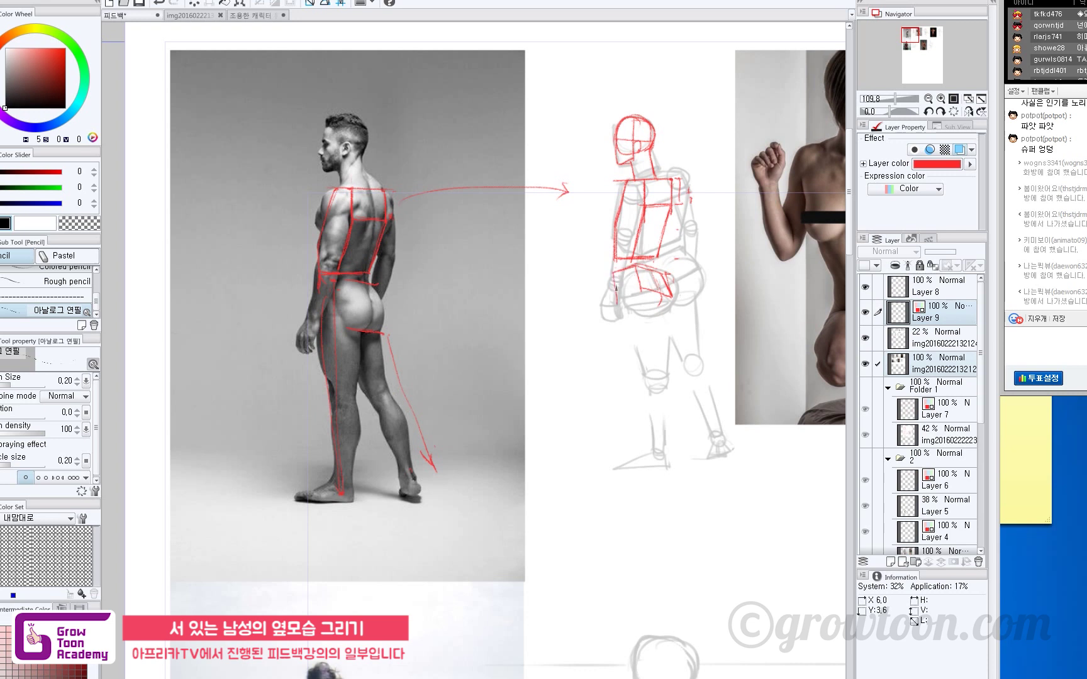
- Add the front hip edge and the rounded buttock form to the sketch's pelvis block
{"action": "mouse_move", "coordinate": [611, 279]}
{"action": "left_mouse_down"}
{"action": "mouse_move", "coordinate": [615, 304]}
{"action": "mouse_move", "coordinate": [632, 298]}
{"action": "left_mouse_up"}
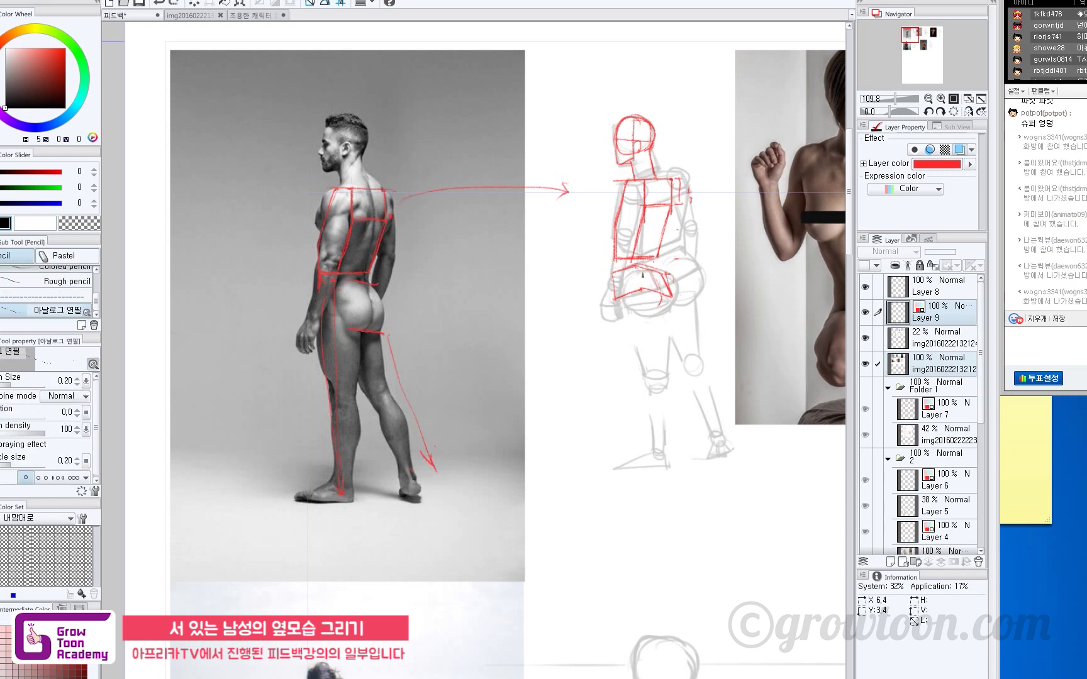
{"action": "mouse_move", "coordinate": [640, 269]}
{"action": "left_mouse_down"}
{"action": "mouse_move", "coordinate": [642, 317]}
{"action": "mouse_move", "coordinate": [623, 314]}
{"action": "mouse_move", "coordinate": [671, 307]}
{"action": "mouse_move", "coordinate": [647, 319]}
{"action": "mouse_move", "coordinate": [673, 307]}
{"action": "mouse_move", "coordinate": [663, 324]}
{"action": "mouse_move", "coordinate": [676, 325]}
{"action": "mouse_move", "coordinate": [630, 336]}
{"action": "left_mouse_up"}
{"action": "key", "text": "ctrl+z"}
{"action": "key", "text": "ctrl+z"}
{"action": "key", "text": "ctrl+z"}
{"action": "key", "text": "ctrl+z"}
{"action": "key", "text": "ctrl+z"}
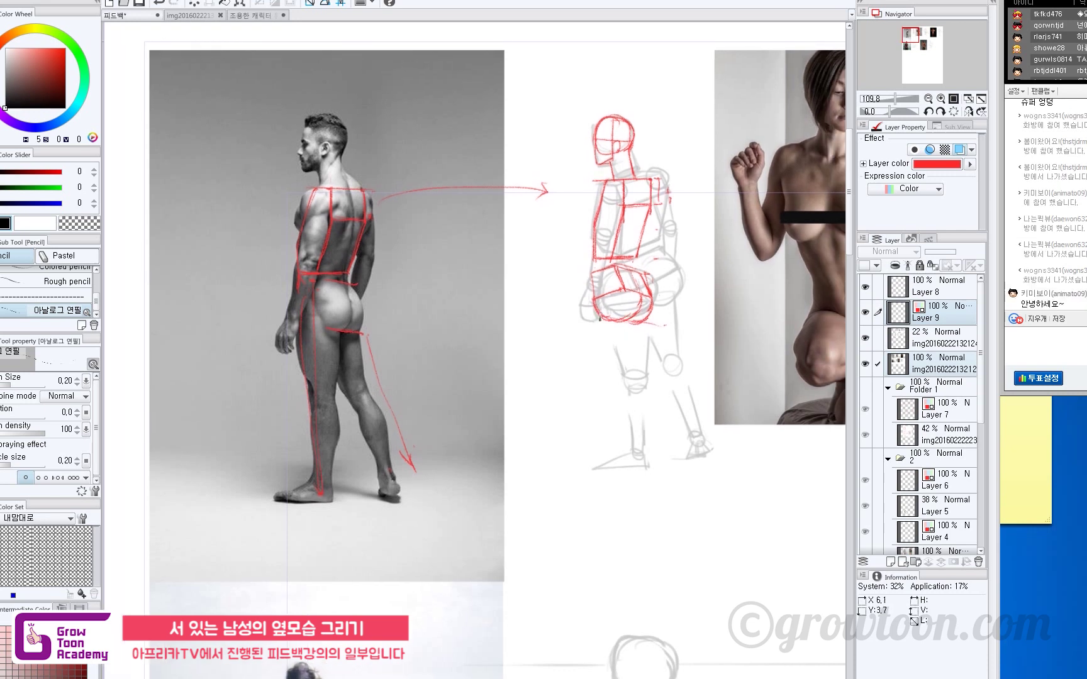
- Draw the front leg's thigh lines and knee circle below the sketch's pelvis, redoing the misplaced strokes
{"action": "left_click_drag", "start_coordinate": [630, 314], "coordinate": [628, 393]}
{"action": "key", "text": "ctrl+z"}
{"action": "key", "text": "ctrl+z"}
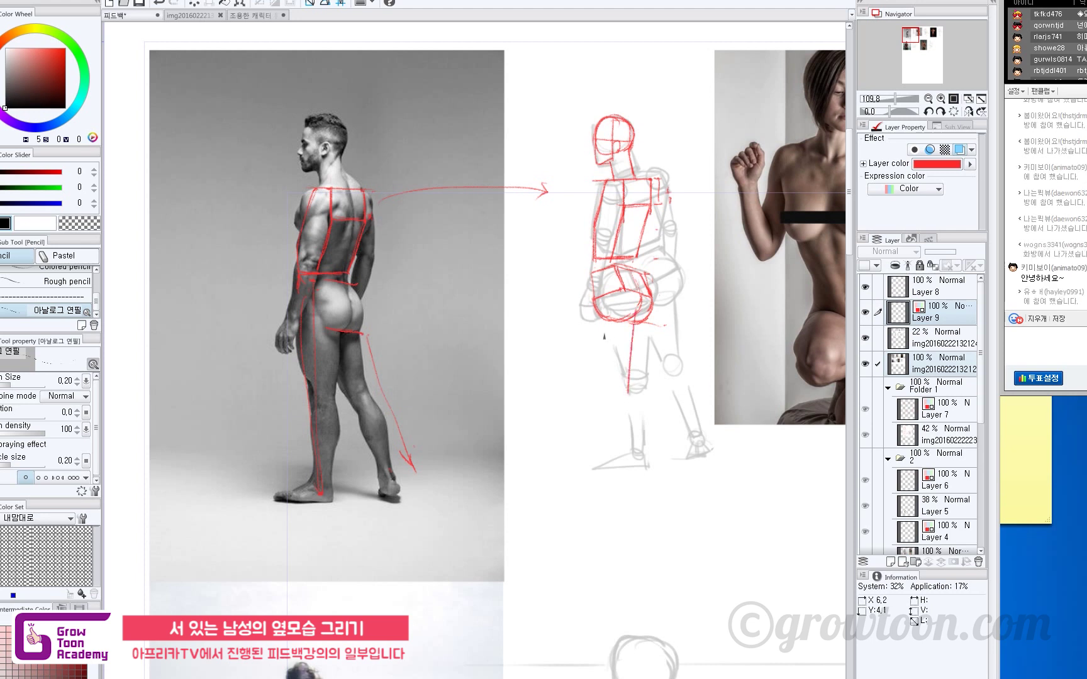
{"action": "mouse_move", "coordinate": [594, 326]}
{"action": "left_mouse_down"}
{"action": "mouse_move", "coordinate": [605, 385]}
{"action": "mouse_move", "coordinate": [626, 386]}
{"action": "left_mouse_up"}
{"action": "key", "text": "ctrl+z"}
{"action": "key", "text": "ctrl+z"}
{"action": "mouse_move", "coordinate": [593, 338]}
{"action": "left_mouse_down"}
{"action": "mouse_move", "coordinate": [610, 392]}
{"action": "mouse_move", "coordinate": [628, 386]}
{"action": "mouse_move", "coordinate": [612, 380]}
{"action": "left_mouse_up"}
{"action": "key", "text": "ctrl+z"}
{"action": "key", "text": "ctrl+z"}
- Draw the rear leg's thigh lines from the pelvis down to the knee on the sketch
{"action": "mouse_move", "coordinate": [597, 308]}
{"action": "left_mouse_down"}
{"action": "mouse_move", "coordinate": [635, 312]}
{"action": "mouse_move", "coordinate": [663, 372]}
{"action": "left_mouse_up"}
{"action": "key", "text": "ctrl+z"}
{"action": "mouse_move", "coordinate": [649, 315]}
{"action": "left_mouse_down"}
{"action": "mouse_move", "coordinate": [667, 384]}
{"action": "mouse_move", "coordinate": [651, 384]}
{"action": "mouse_move", "coordinate": [665, 378]}
{"action": "mouse_move", "coordinate": [658, 386]}
{"action": "mouse_move", "coordinate": [656, 372]}
{"action": "left_mouse_up"}
{"action": "key", "text": "ctrl+z"}
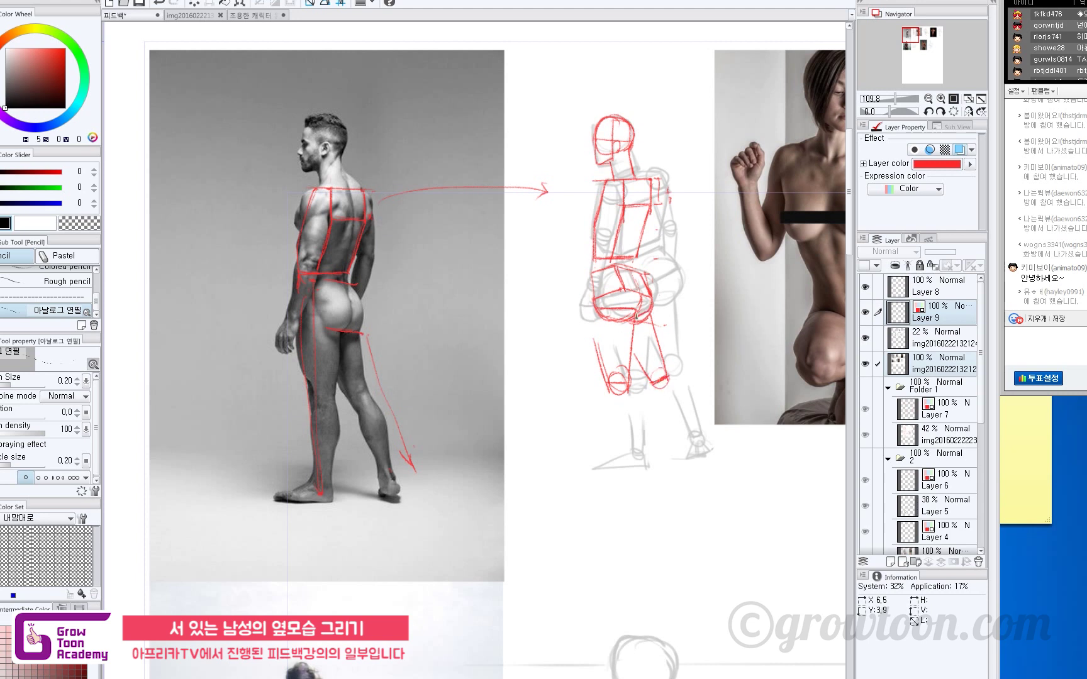
- Refine the thigh lines and draw the front lower leg from the knee down to the ankle on the sketch, redoing misplaced strokes
{"action": "left_click_drag", "start_coordinate": [652, 314], "coordinate": [675, 379]}
{"action": "mouse_move", "coordinate": [631, 318]}
{"action": "left_mouse_down"}
{"action": "mouse_move", "coordinate": [585, 366]}
{"action": "mouse_move", "coordinate": [619, 365]}
{"action": "left_mouse_up"}
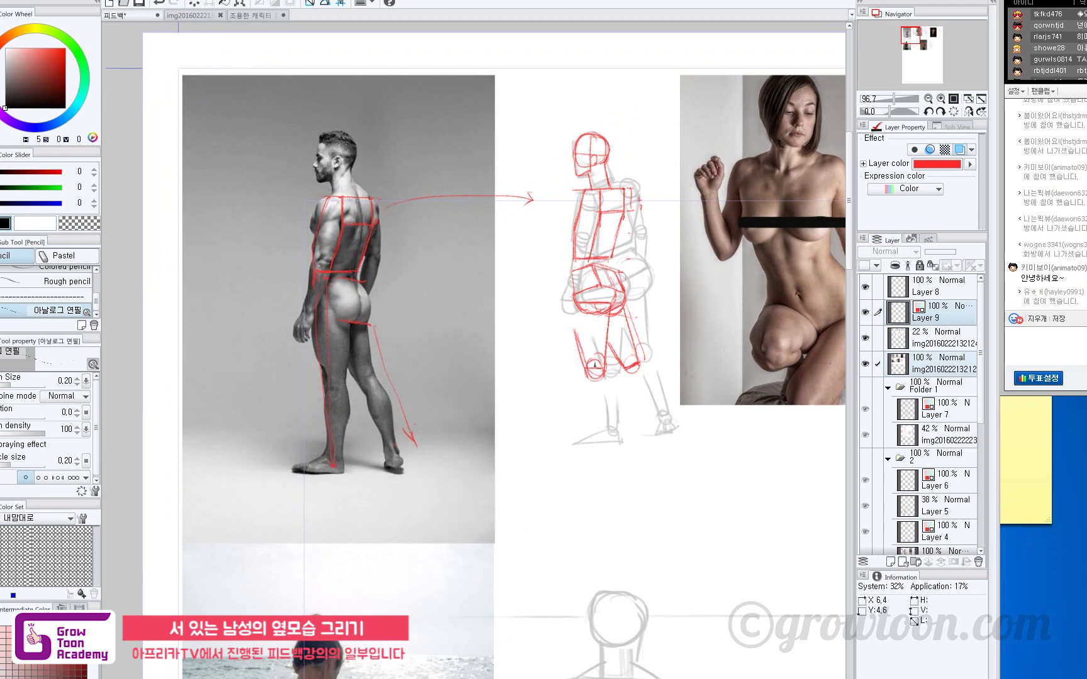
{"action": "left_click_drag", "start_coordinate": [590, 413], "coordinate": [593, 435]}
{"action": "key", "text": "ctrl+z"}
{"action": "left_click_drag", "start_coordinate": [590, 375], "coordinate": [592, 434]}
{"action": "key", "text": "ctrl+z"}
{"action": "mouse_move", "coordinate": [613, 390]}
{"action": "left_mouse_down"}
{"action": "mouse_move", "coordinate": [605, 428]}
{"action": "mouse_move", "coordinate": [608, 403]}
{"action": "mouse_move", "coordinate": [600, 441]}
{"action": "left_mouse_up"}
{"action": "key", "text": "ctrl+z"}
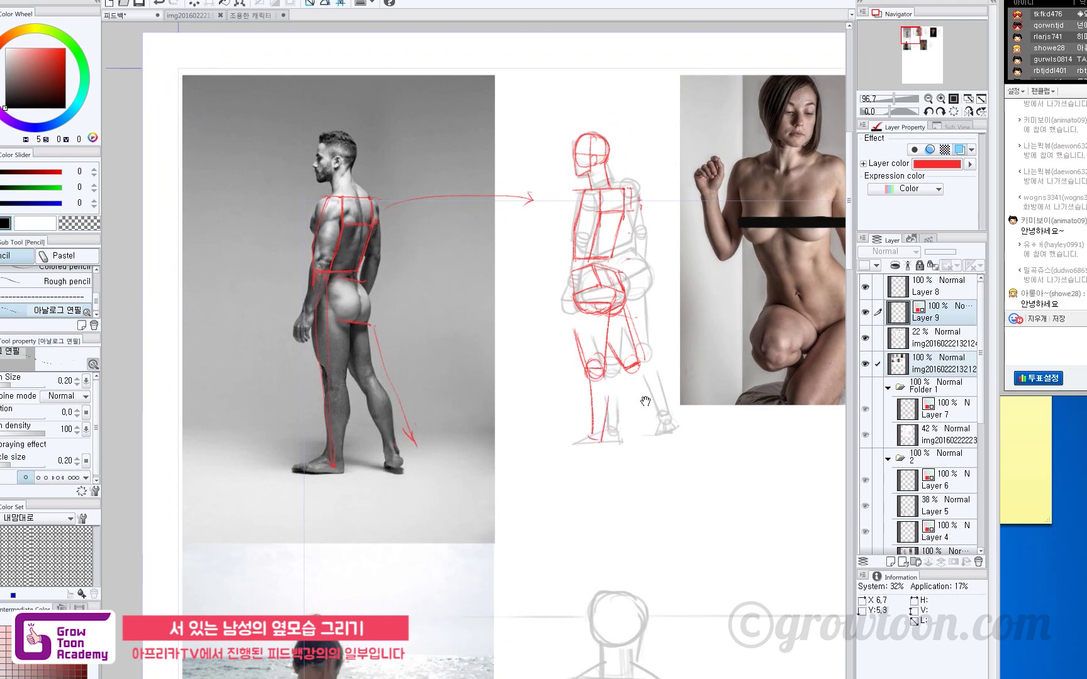
{"action": "left_click_drag", "start_coordinate": [645, 400], "coordinate": [644, 400]}
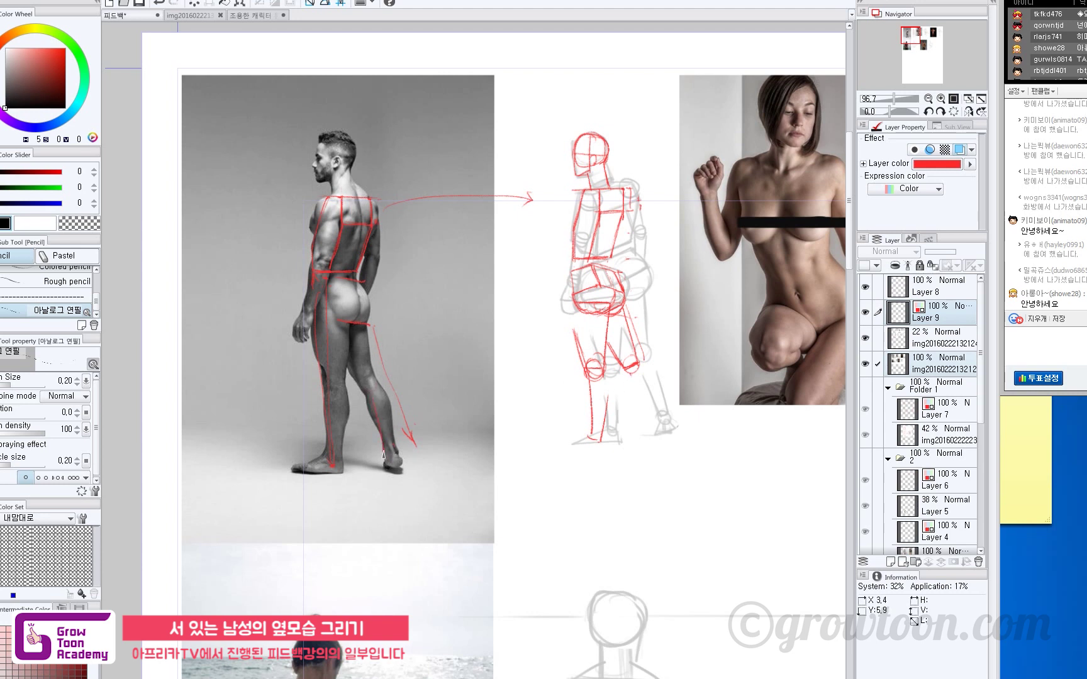
- Draw the rear lower leg with its ankle circle and outline the front foot on the sketch, redoing misplaced strokes
{"action": "left_click_drag", "start_coordinate": [630, 376], "coordinate": [648, 433]}
{"action": "mouse_move", "coordinate": [653, 390]}
{"action": "left_mouse_down"}
{"action": "mouse_move", "coordinate": [648, 435]}
{"action": "mouse_move", "coordinate": [656, 425]}
{"action": "left_mouse_up"}
{"action": "left_click_drag", "start_coordinate": [575, 313], "coordinate": [570, 319]}
{"action": "left_click_drag", "start_coordinate": [570, 314], "coordinate": [576, 320]}
{"action": "mouse_move", "coordinate": [645, 428]}
{"action": "left_mouse_down"}
{"action": "mouse_move", "coordinate": [642, 438]}
{"action": "mouse_move", "coordinate": [641, 422]}
{"action": "mouse_move", "coordinate": [656, 433]}
{"action": "mouse_move", "coordinate": [589, 438]}
{"action": "mouse_move", "coordinate": [598, 430]}
{"action": "left_mouse_up"}
{"action": "key", "text": "ctrl+z"}
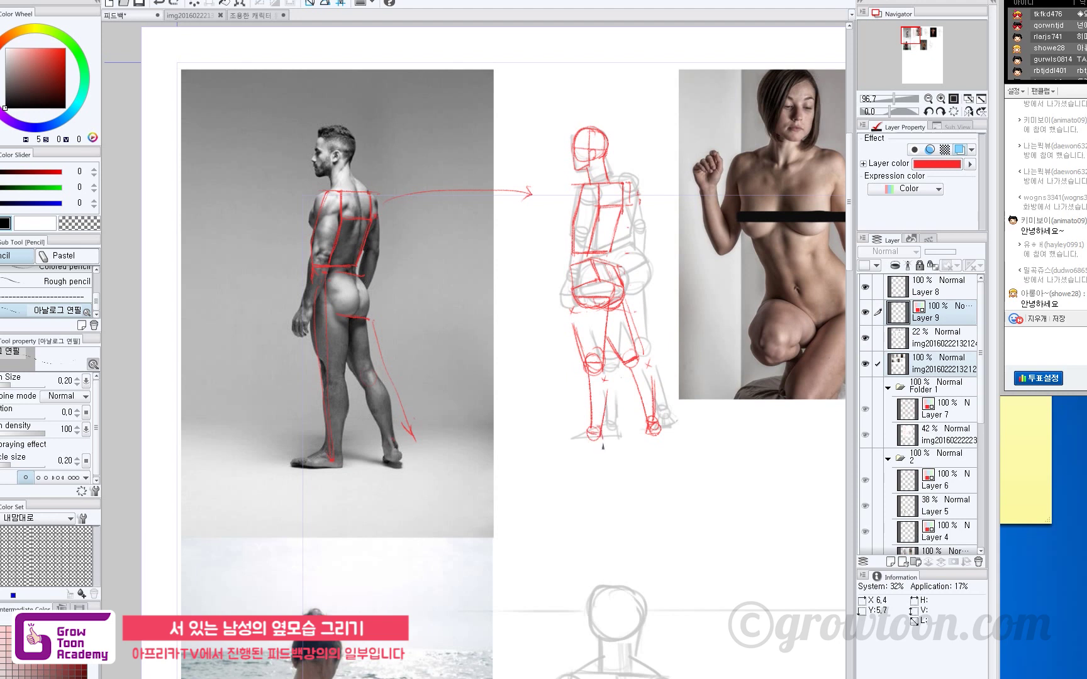
{"action": "key", "text": "ctrl+z"}
{"action": "left_click_drag", "start_coordinate": [602, 441], "coordinate": [563, 443]}
- Add the shoulder joint circles and draw the near arm from shoulder through elbow to hand over the sketch's torso
{"action": "left_click_drag", "start_coordinate": [613, 181], "coordinate": [618, 196]}
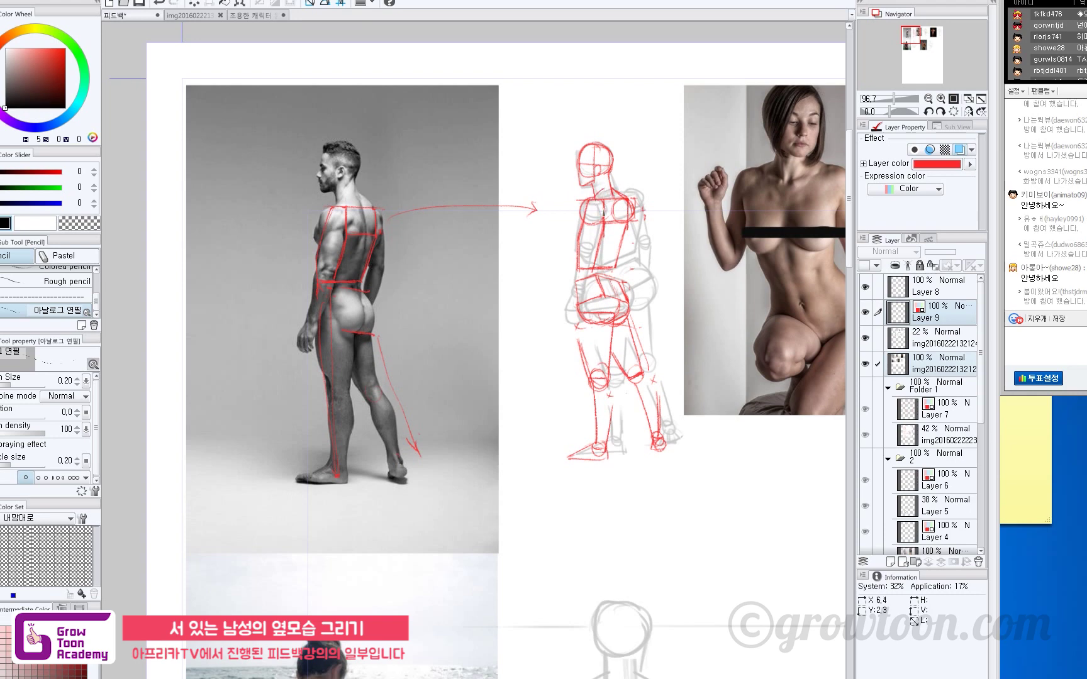
{"action": "left_click_drag", "start_coordinate": [600, 209], "coordinate": [613, 209]}
{"action": "mouse_move", "coordinate": [590, 108]}
{"action": "left_mouse_down"}
{"action": "mouse_move", "coordinate": [566, 178]}
{"action": "mouse_move", "coordinate": [587, 155]}
{"action": "left_mouse_up"}
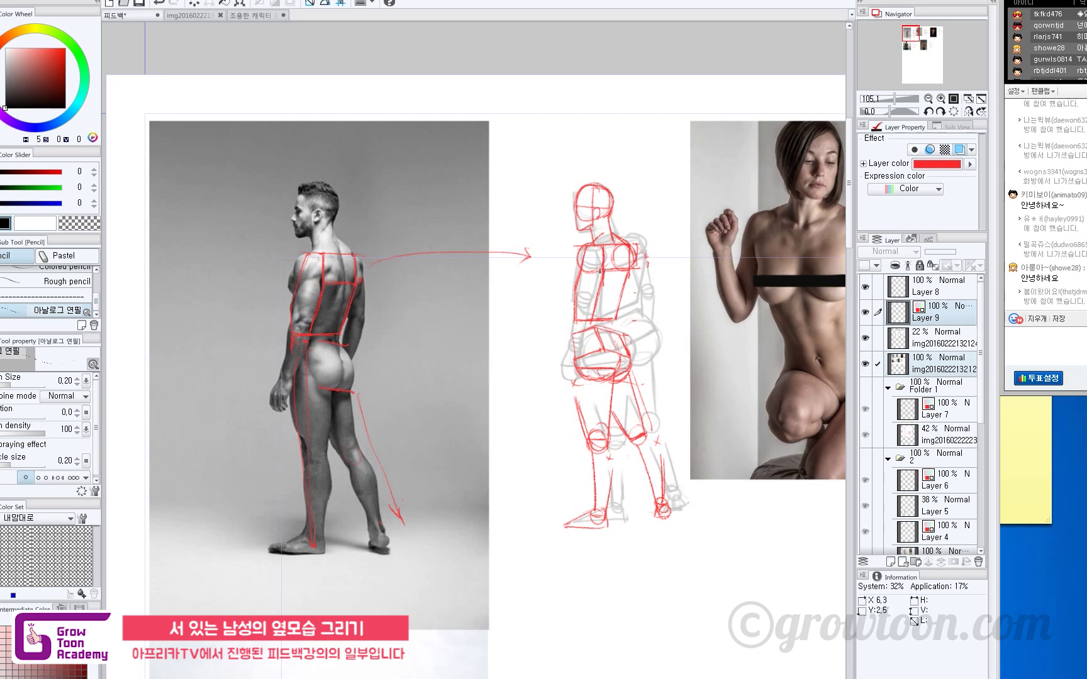
{"action": "key", "text": "ctrl+z"}
{"action": "left_click_drag", "start_coordinate": [602, 264], "coordinate": [594, 309]}
{"action": "left_click_drag", "start_coordinate": [589, 307], "coordinate": [560, 364]}
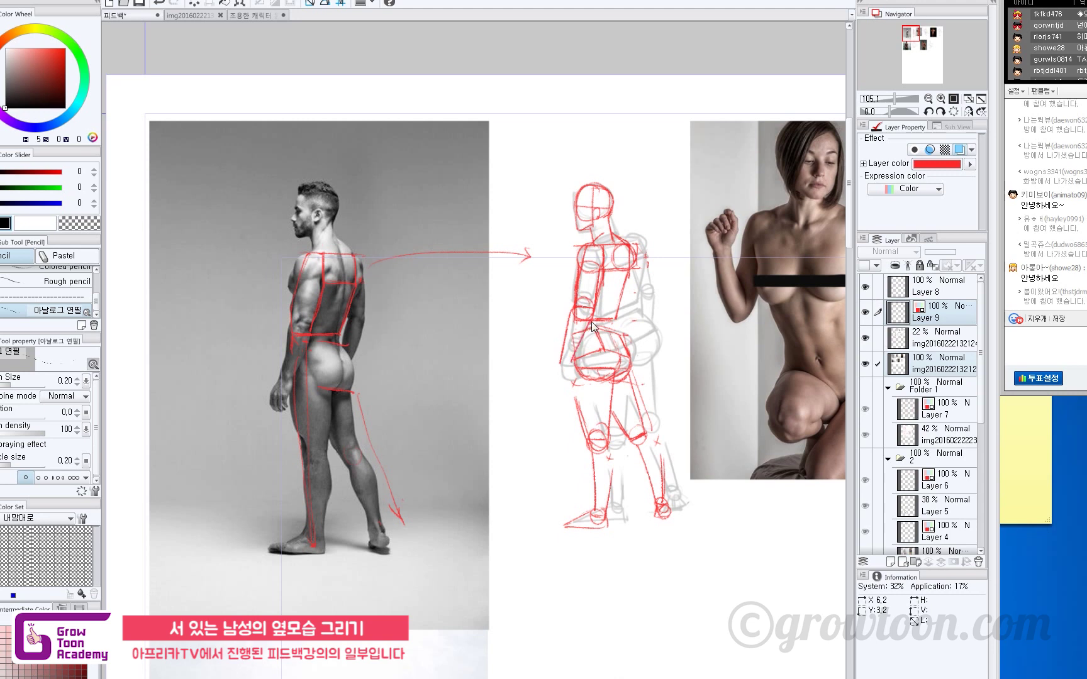
{"action": "mouse_move", "coordinate": [560, 363]}
{"action": "left_mouse_down"}
{"action": "mouse_move", "coordinate": [572, 365]}
{"action": "mouse_move", "coordinate": [571, 354]}
{"action": "left_mouse_up"}
- Draw the far arm behind the sketch's back with upper arm, elbow circle and forearm, undoing misplaced strokes
{"action": "left_click_drag", "start_coordinate": [634, 272], "coordinate": [634, 306]}
{"action": "key", "text": "ctrl+z"}
{"action": "left_click_drag", "start_coordinate": [634, 262], "coordinate": [645, 305]}
{"action": "key", "text": "ctrl+z"}
{"action": "key", "text": "ctrl+z"}
{"action": "mouse_move", "coordinate": [636, 316]}
{"action": "left_mouse_down"}
{"action": "mouse_move", "coordinate": [620, 332]}
{"action": "mouse_move", "coordinate": [638, 318]}
{"action": "mouse_move", "coordinate": [629, 357]}
{"action": "left_mouse_up"}
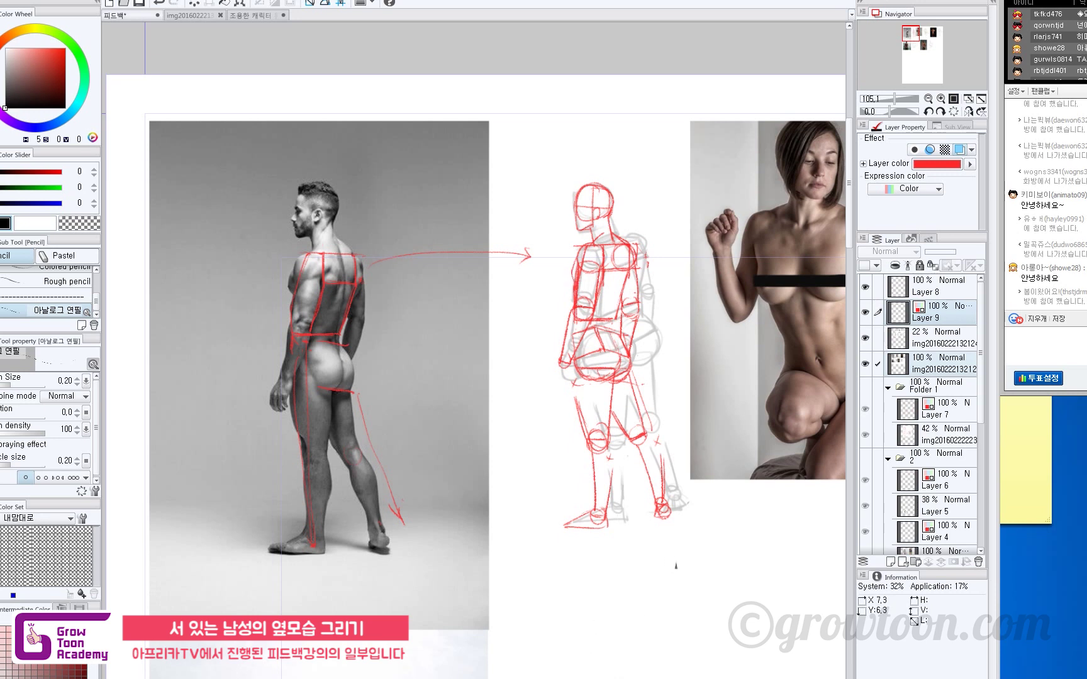
- Erase the rear leg from the knee down and redraw its knee circle, shin lines, ankle and foot
{"action": "scroll", "coordinate": [675, 565], "scroll_direction": "down", "scroll_amount": 1}
{"action": "key", "text": "e"}
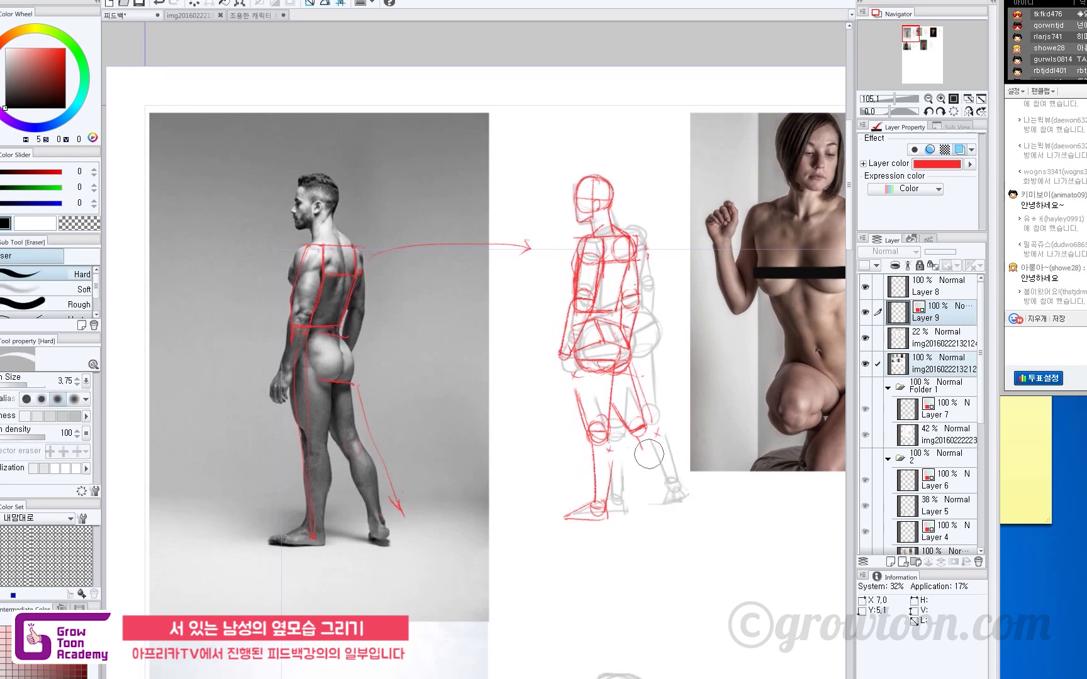
{"action": "key", "text": "n"}
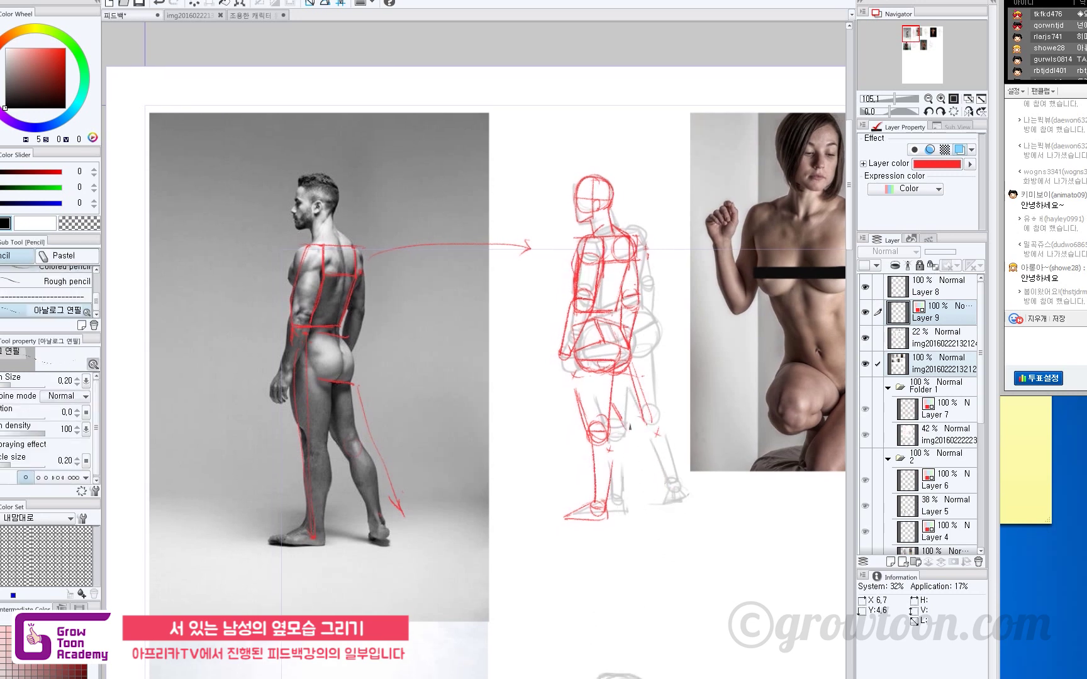
{"action": "mouse_move", "coordinate": [629, 427]}
{"action": "left_mouse_down"}
{"action": "mouse_move", "coordinate": [640, 421]}
{"action": "mouse_move", "coordinate": [625, 434]}
{"action": "mouse_move", "coordinate": [641, 447]}
{"action": "left_mouse_up"}
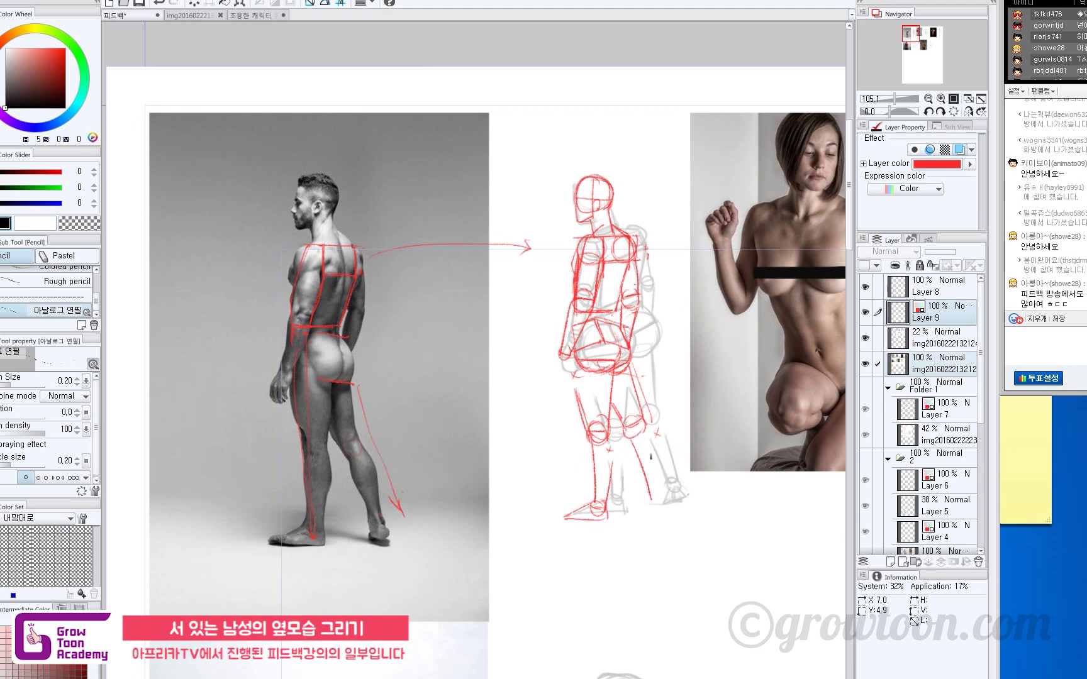
{"action": "left_click_drag", "start_coordinate": [655, 444], "coordinate": [657, 503]}
{"action": "mouse_move", "coordinate": [657, 497]}
{"action": "left_mouse_down"}
{"action": "mouse_move", "coordinate": [651, 509]}
{"action": "mouse_move", "coordinate": [665, 516]}
{"action": "mouse_move", "coordinate": [657, 503]}
{"action": "mouse_move", "coordinate": [654, 512]}
{"action": "mouse_move", "coordinate": [660, 500]}
{"action": "mouse_move", "coordinate": [645, 520]}
{"action": "mouse_move", "coordinate": [656, 521]}
{"action": "left_mouse_up"}
{"action": "key", "text": "ctrl+z"}
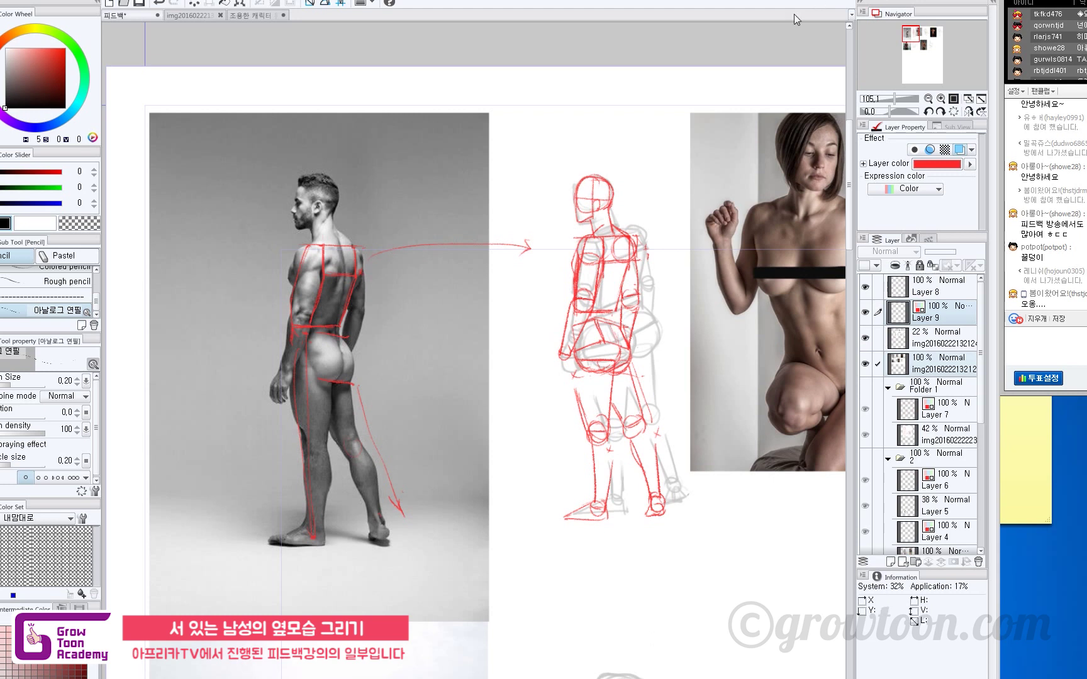
- Review the corrected standing figure beside its reference photo and examine the kneeling woman's photo with the adjacent pencil sketch
{"action": "left_click_drag", "start_coordinate": [587, 224], "coordinate": [590, 223]}
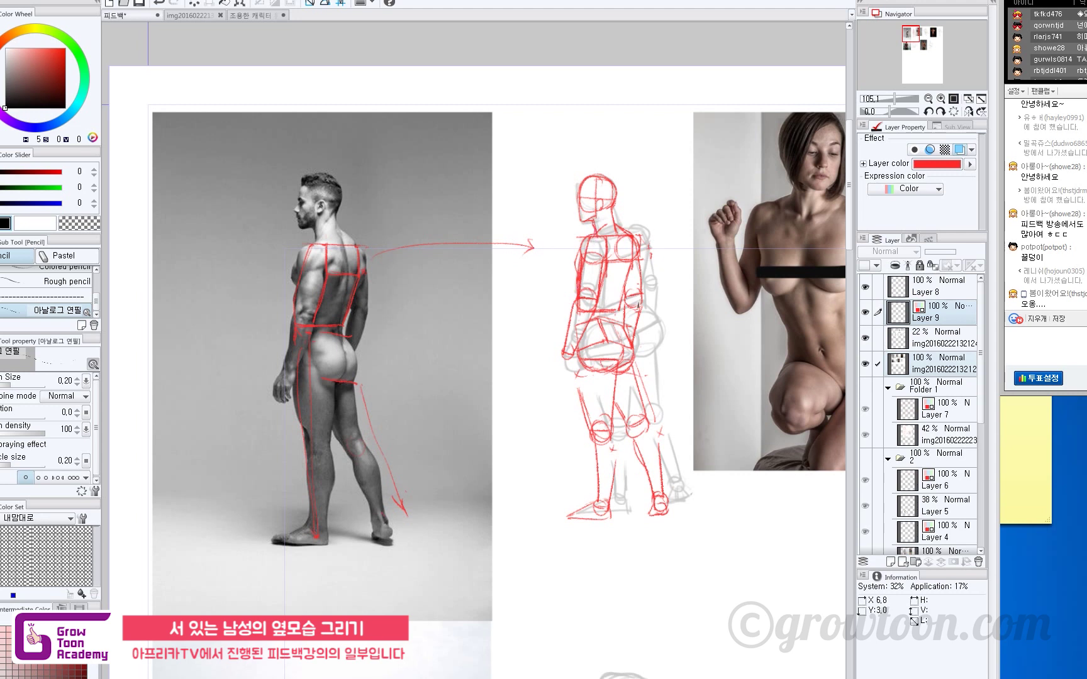
{"action": "scroll", "coordinate": [691, 363], "scroll_direction": "down", "scroll_amount": 2}
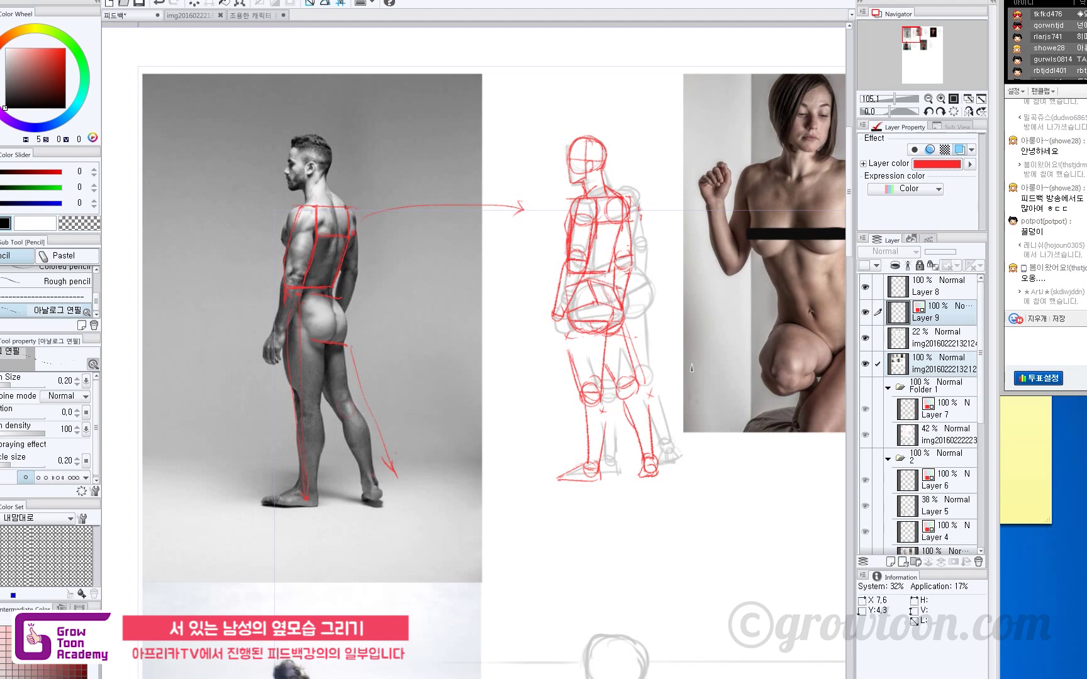
{"action": "left_click_drag", "start_coordinate": [662, 173], "coordinate": [659, 175]}
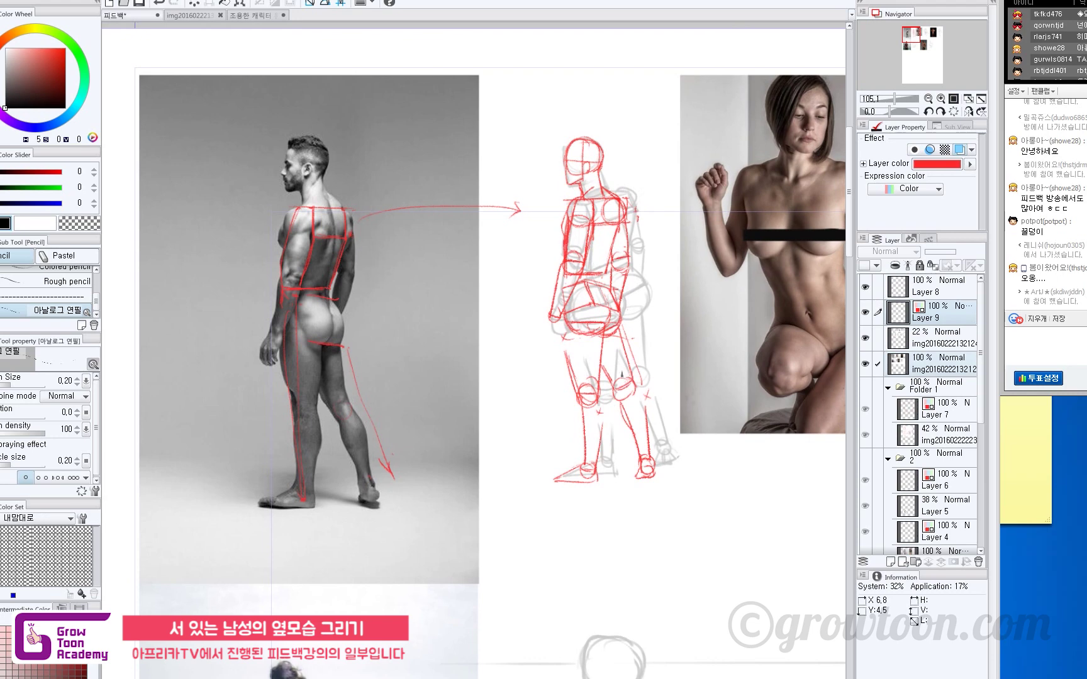
{"action": "left_click_drag", "start_coordinate": [624, 294], "coordinate": [613, 267]}
{"action": "left_click_drag", "start_coordinate": [675, 297], "coordinate": [566, 271]}
{"action": "left_click_drag", "start_coordinate": [734, 265], "coordinate": [590, 277]}
{"action": "left_click_drag", "start_coordinate": [798, 217], "coordinate": [648, 258]}
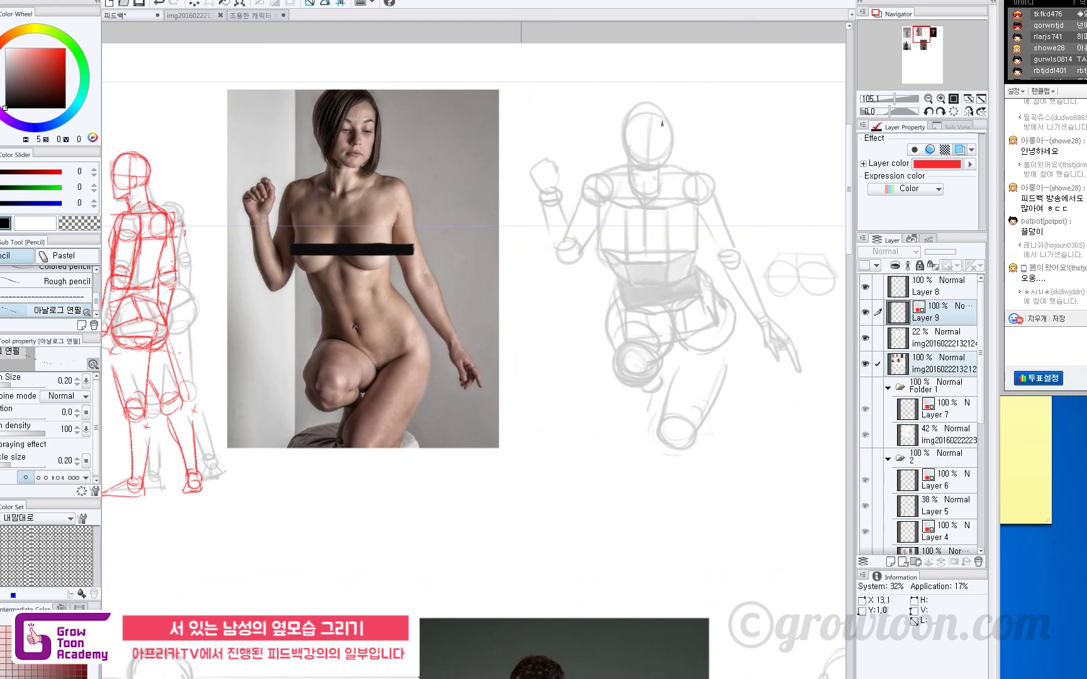
{"action": "left_click_drag", "start_coordinate": [401, 212], "coordinate": [626, 216]}
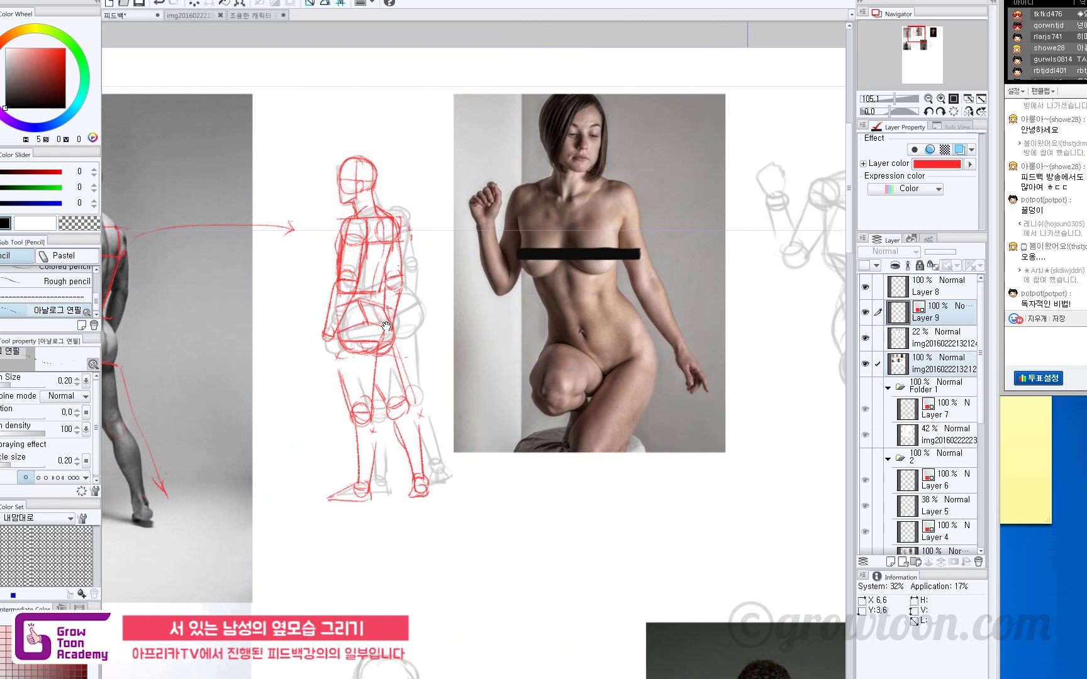
{"action": "mouse_move", "coordinate": [553, 301]}
{"action": "left_mouse_down"}
{"action": "mouse_move", "coordinate": [411, 308]}
{"action": "mouse_move", "coordinate": [375, 321]}
{"action": "left_mouse_up"}
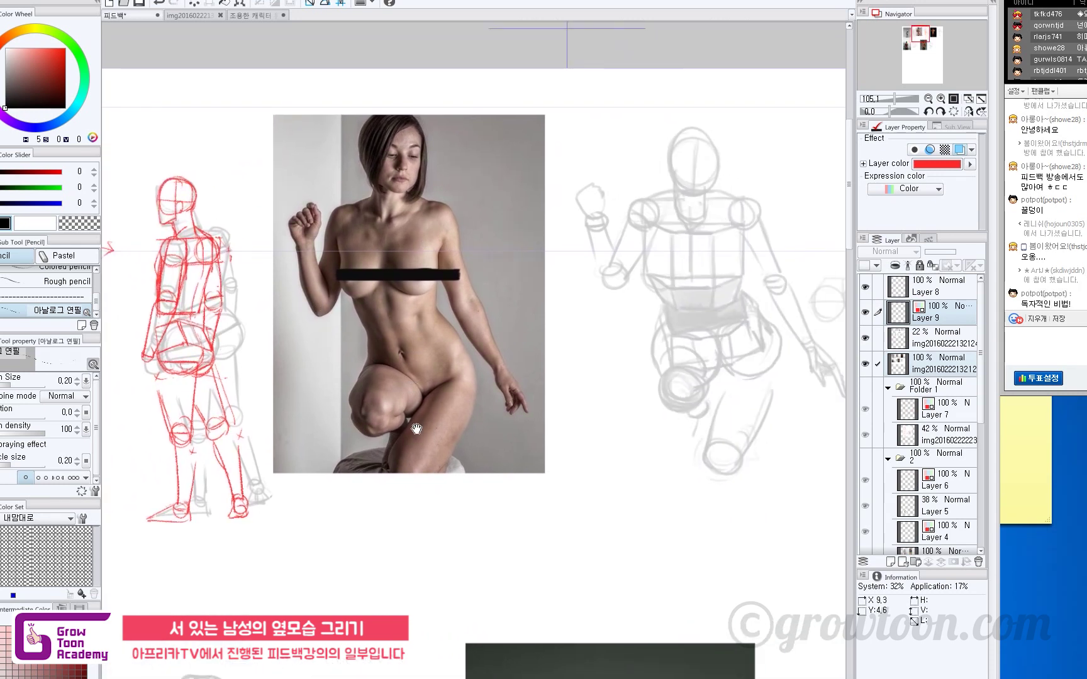
{"action": "left_click_drag", "start_coordinate": [727, 217], "coordinate": [635, 213]}
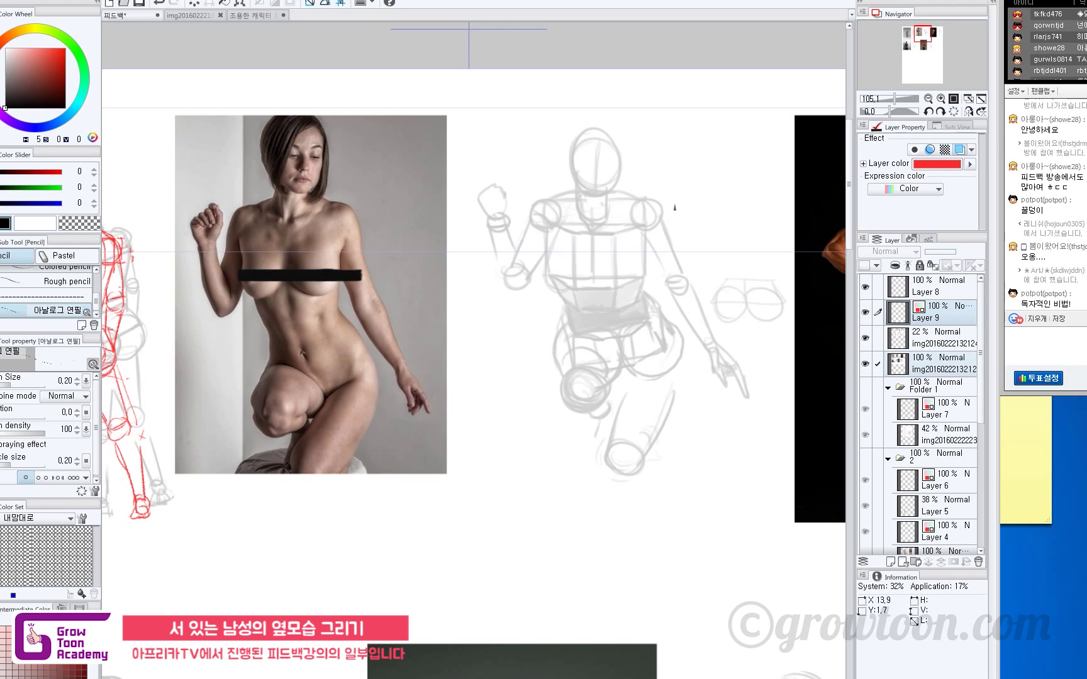
{"action": "scroll", "coordinate": [668, 172], "scroll_direction": "down", "scroll_amount": 1}
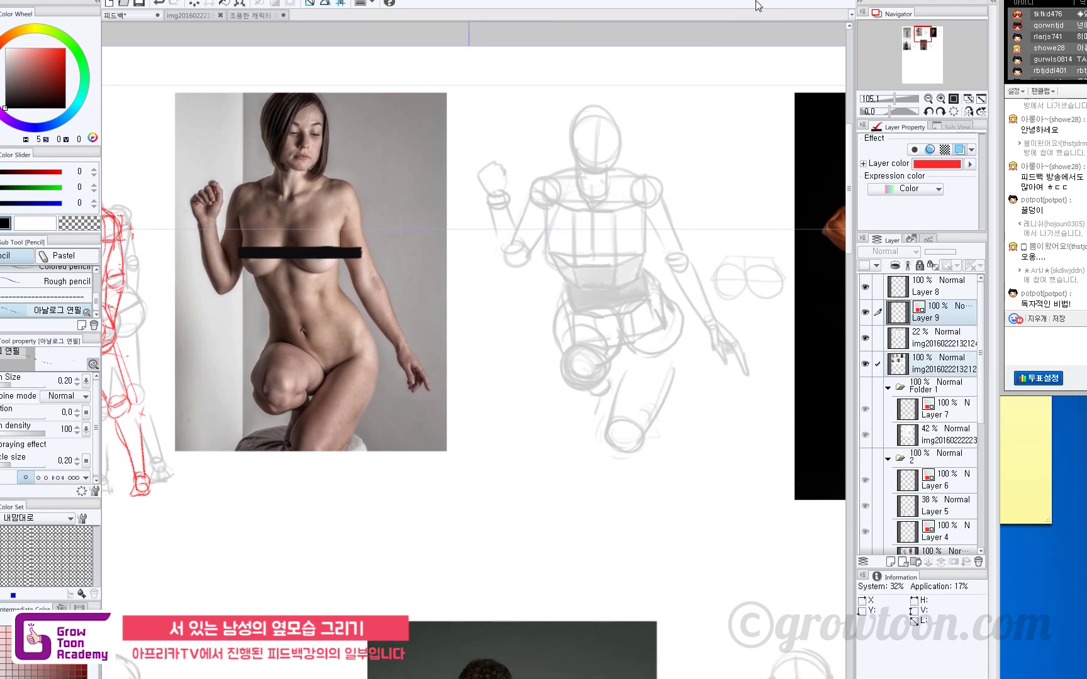
{"action": "scroll", "coordinate": [686, 145], "scroll_direction": "down", "scroll_amount": 1}
{"action": "scroll", "coordinate": [663, 216], "scroll_direction": "up", "scroll_amount": 1}
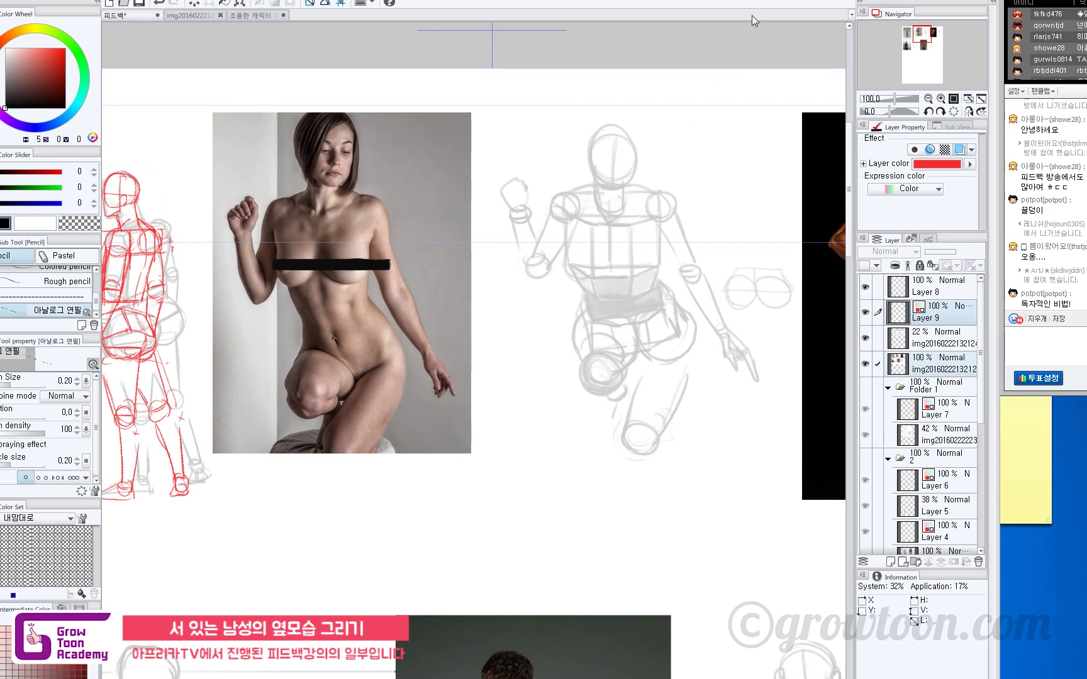